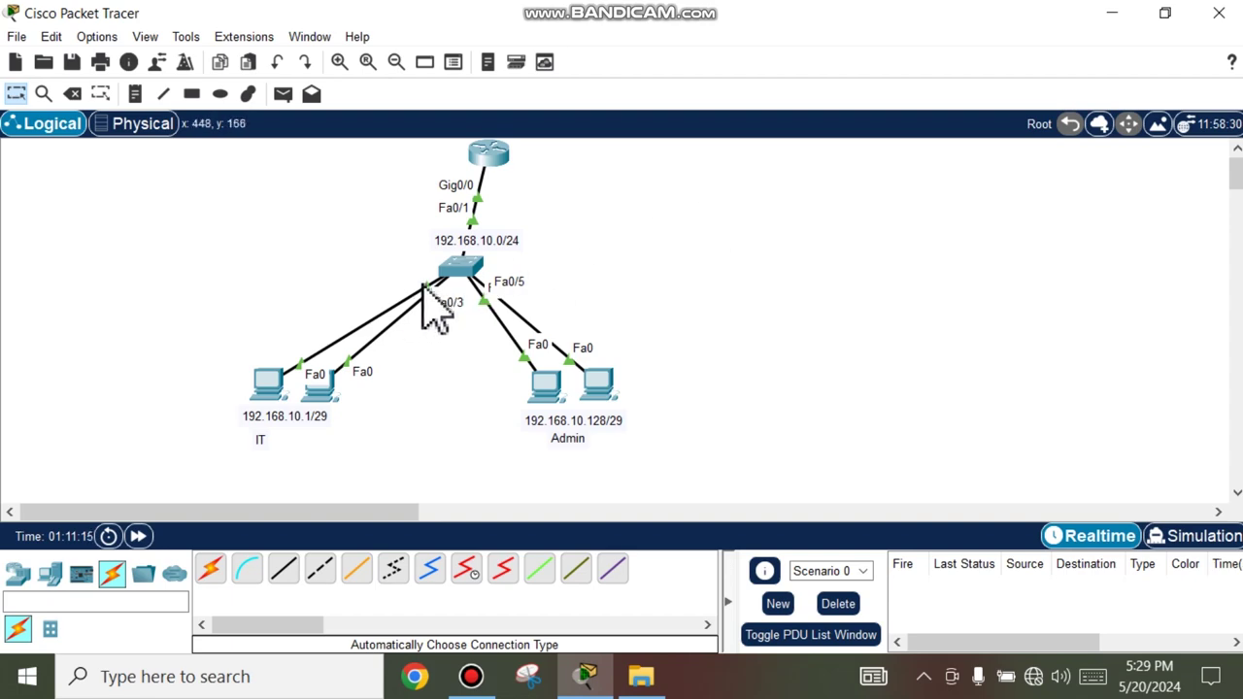
Display Switch2's port summary showing Fa0/1–Fa0/5 up in VLAN 1
mouse_move(464, 271)
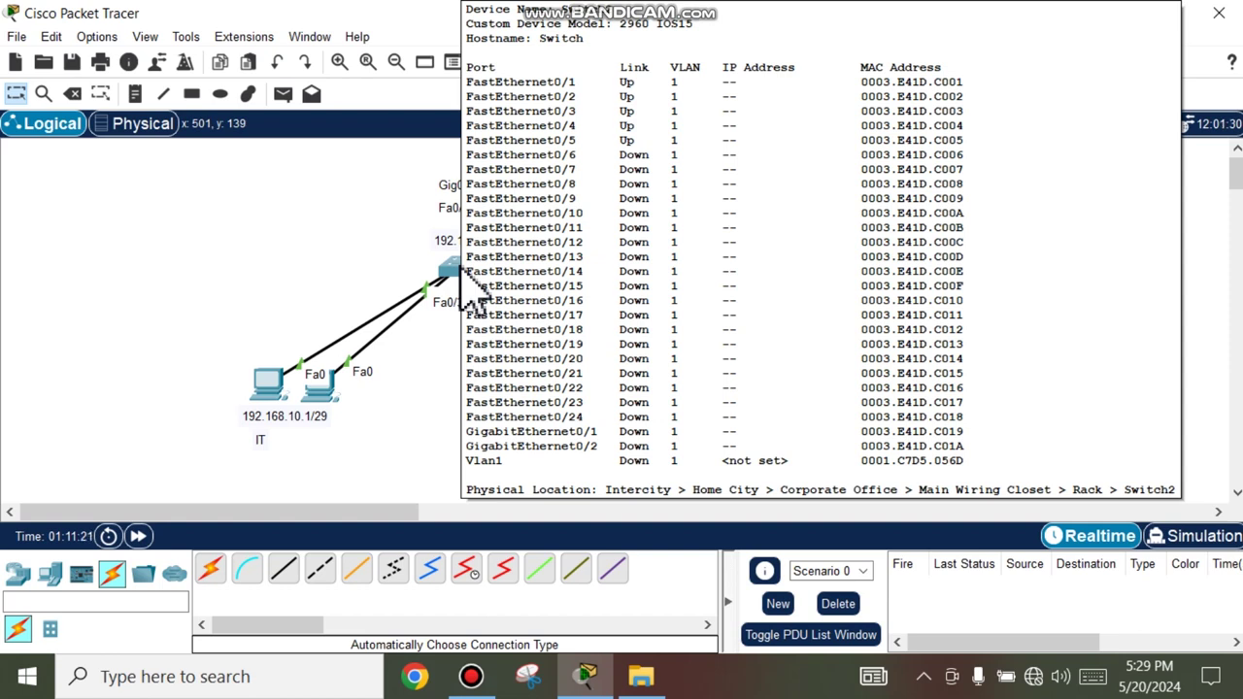
Open Switch2's CLI console and resize its window so the topology stays visible
left_click(462, 275)
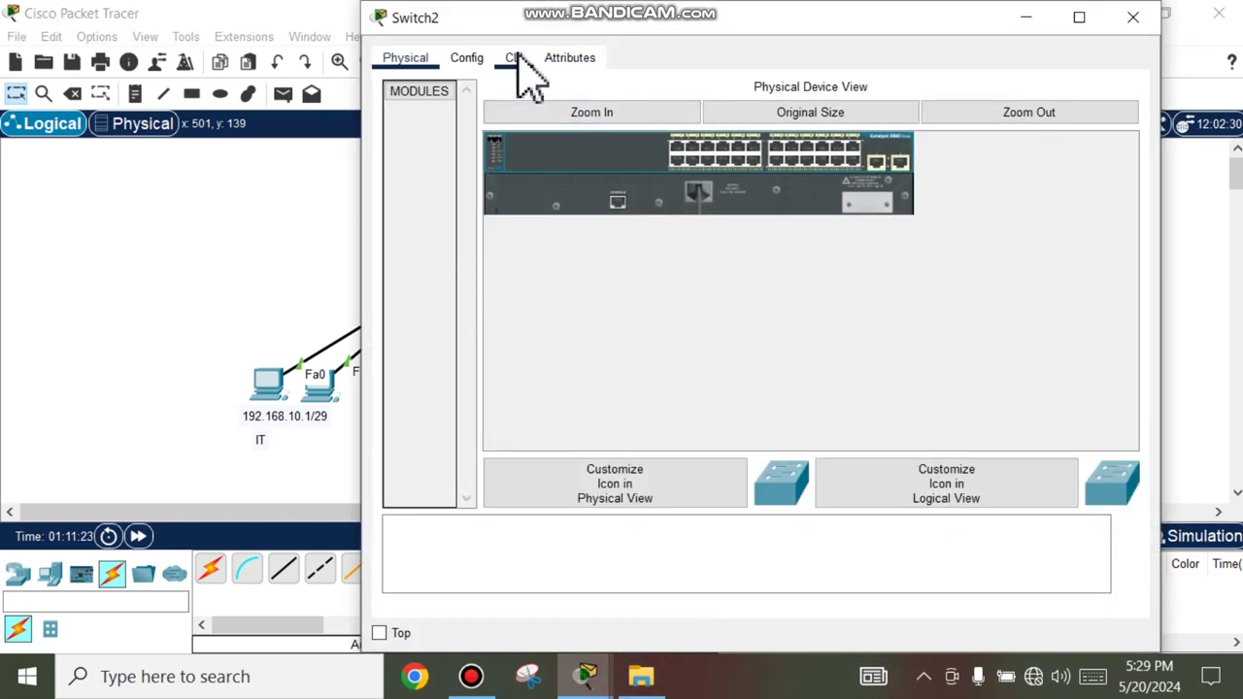
left_click(515, 60)
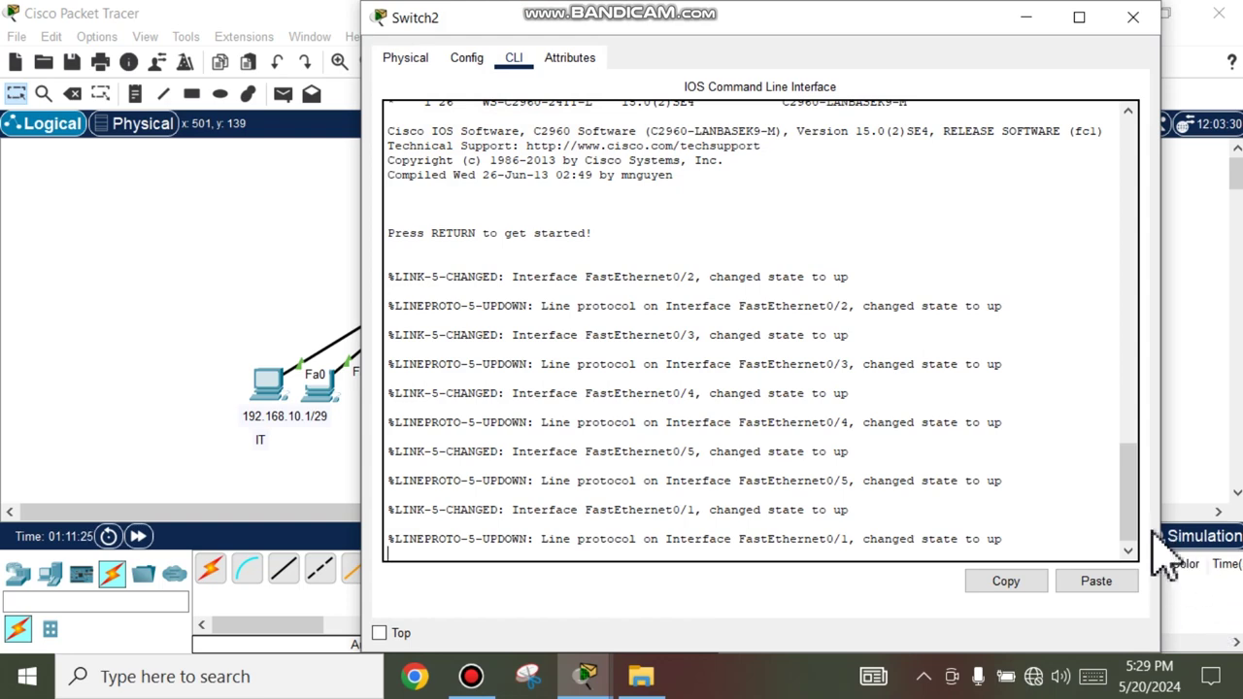
left_click(1120, 473)
scroll(1120, 473, "up", 5)
scroll(1127, 486, "down", 5)
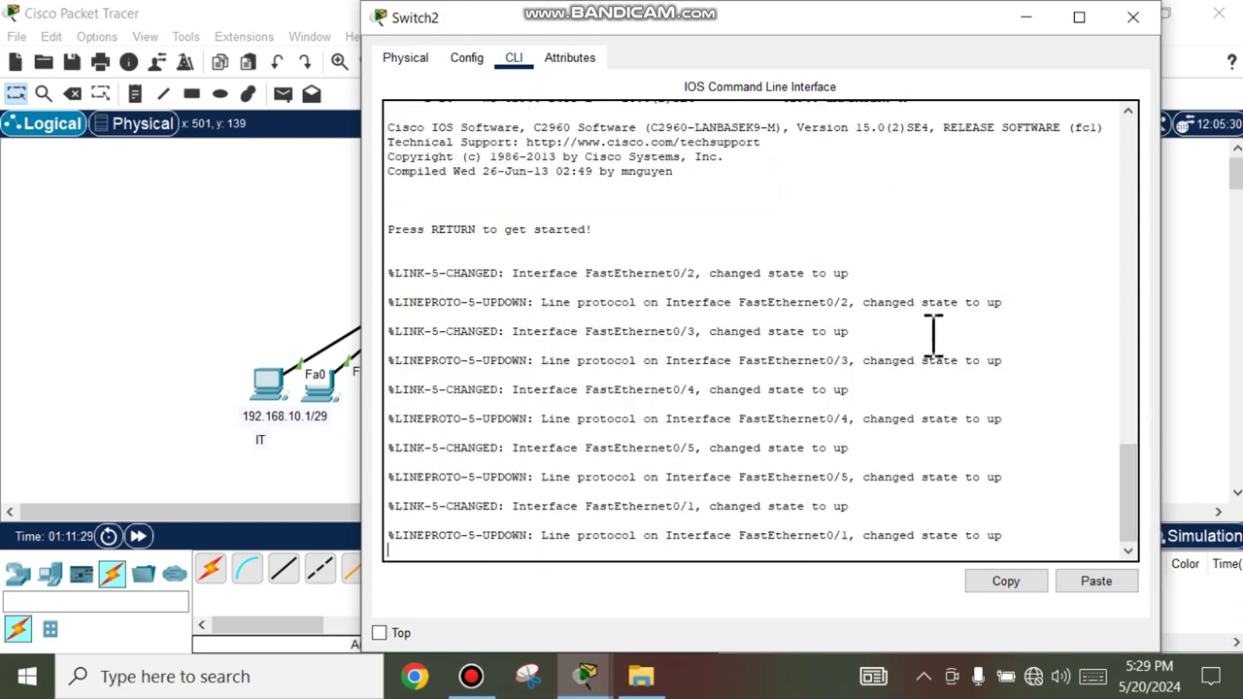
scroll(933, 335, "up", 10)
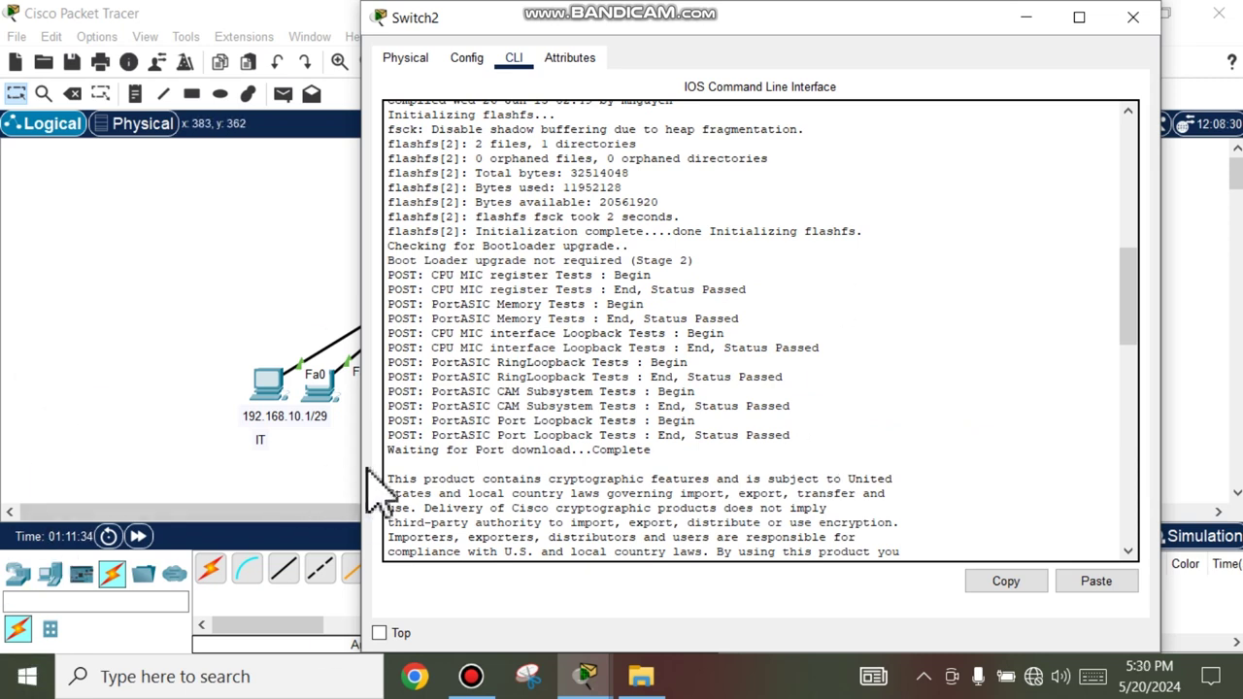
left_click_drag(359, 463, 537, 462)
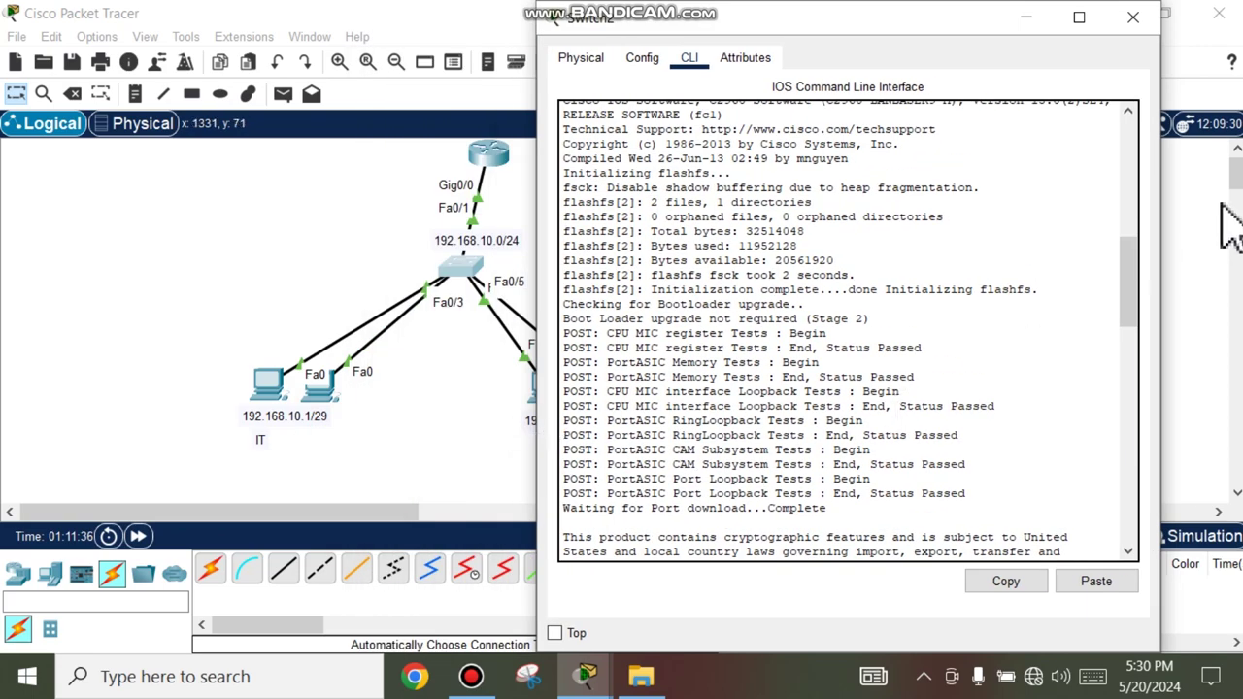
left_click_drag(1126, 281, 1170, 597)
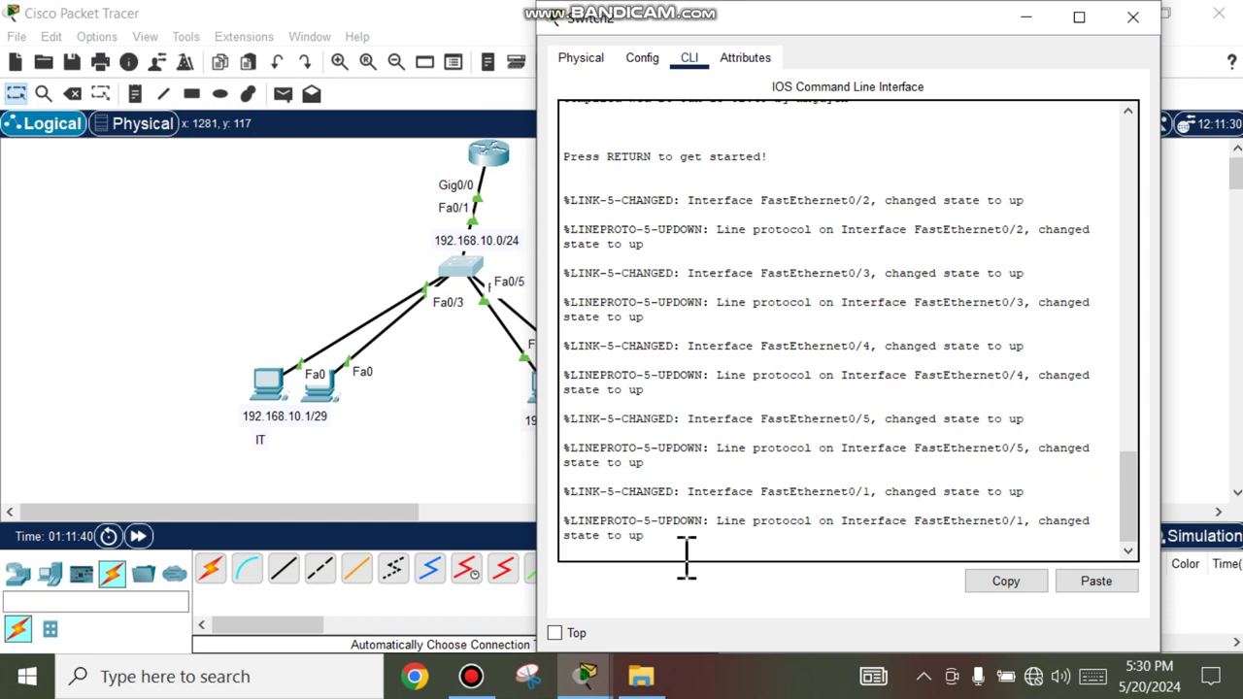
Enter privileged mode with en, then global configuration mode with conf t
key("Return")
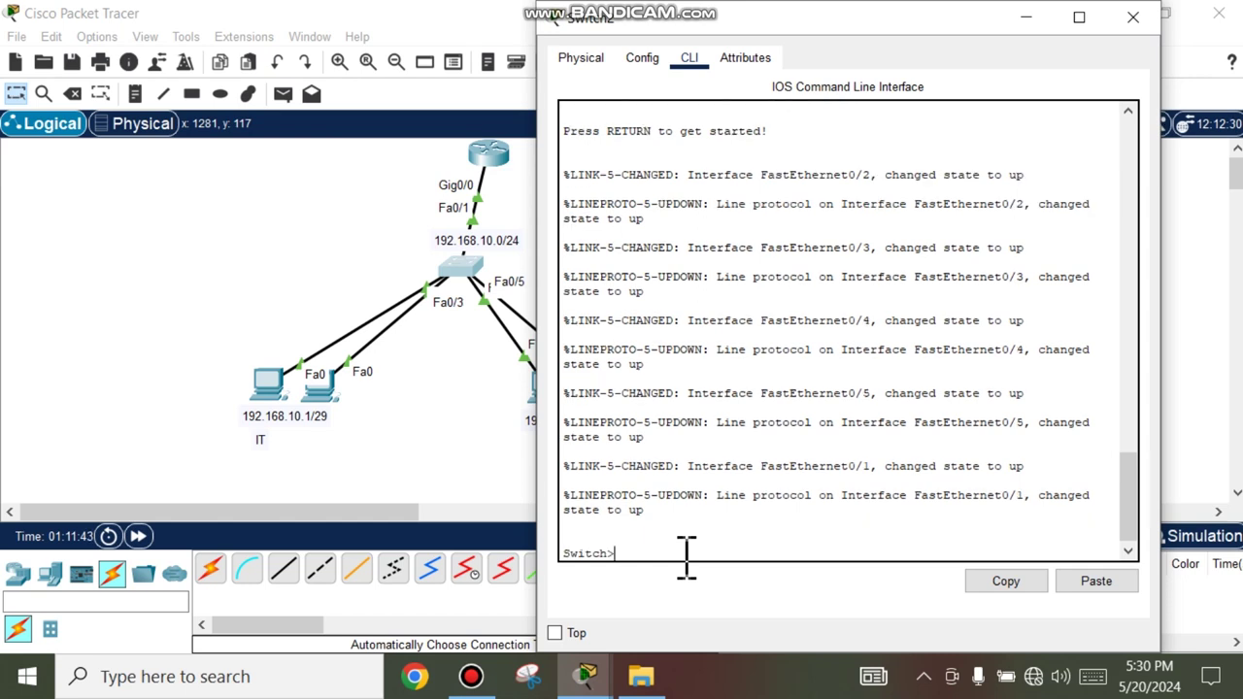
type("en")
key("Return")
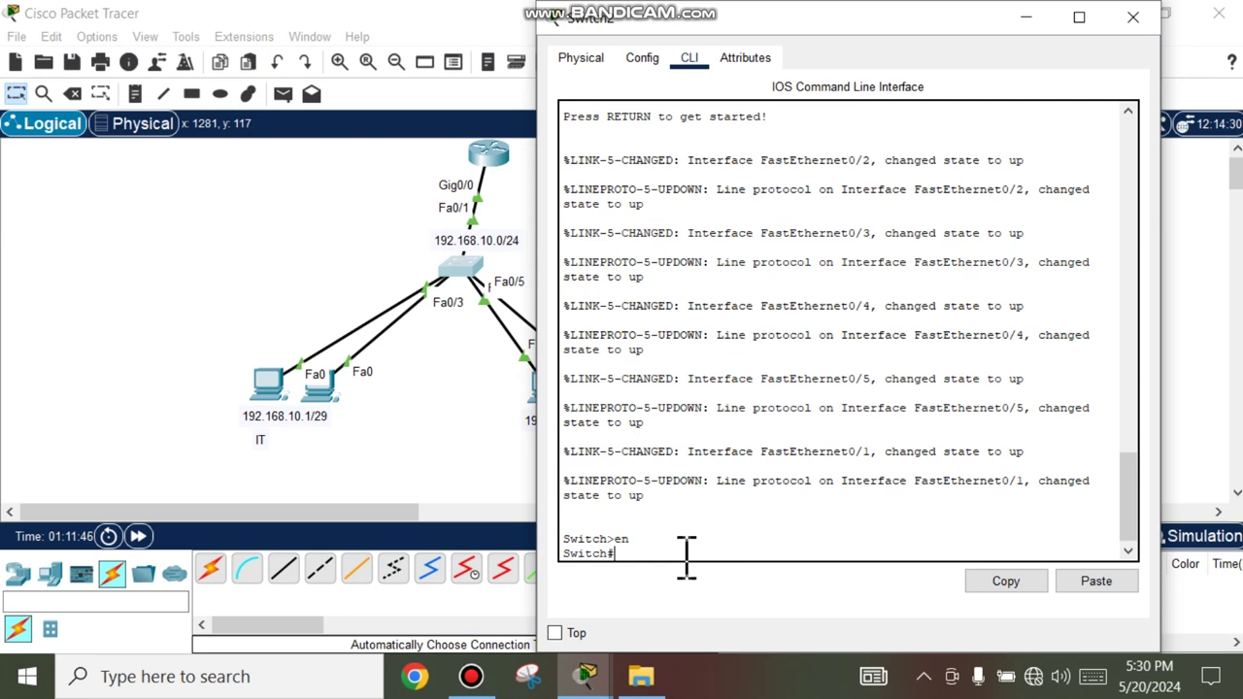
type("con ft")
key("Return")
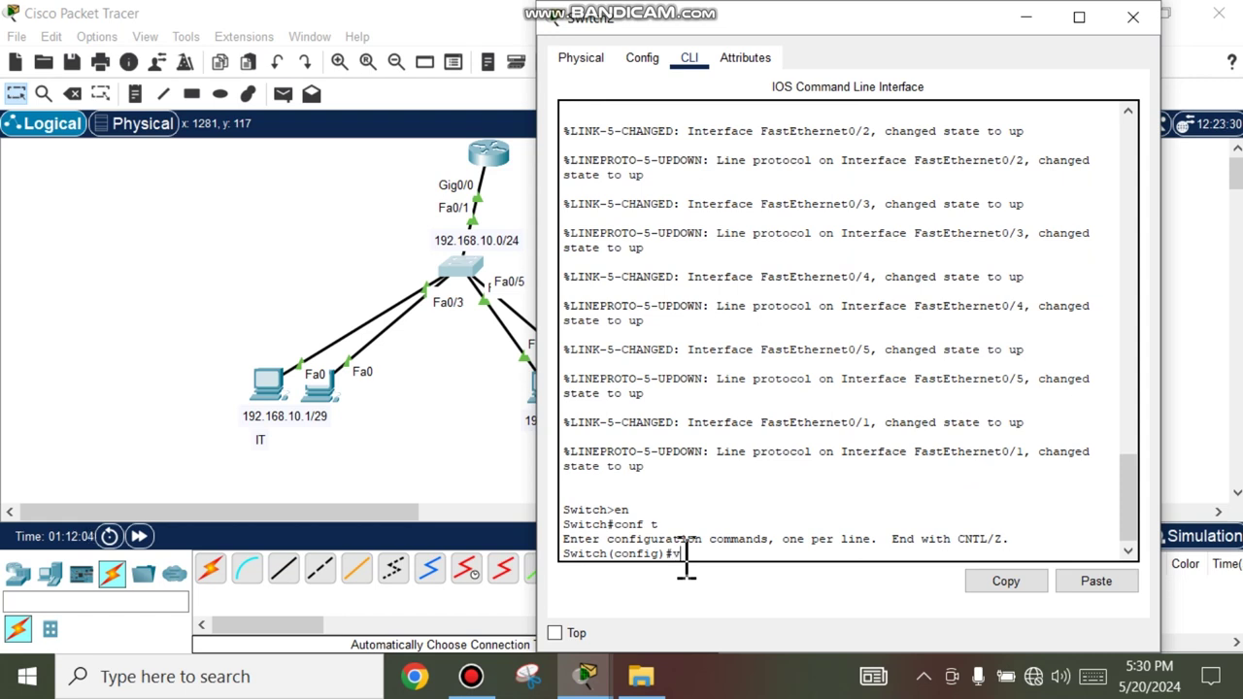
Create VLAN 40 and give it the name IT
type("la")
key("BackSpace")
key("Tab")
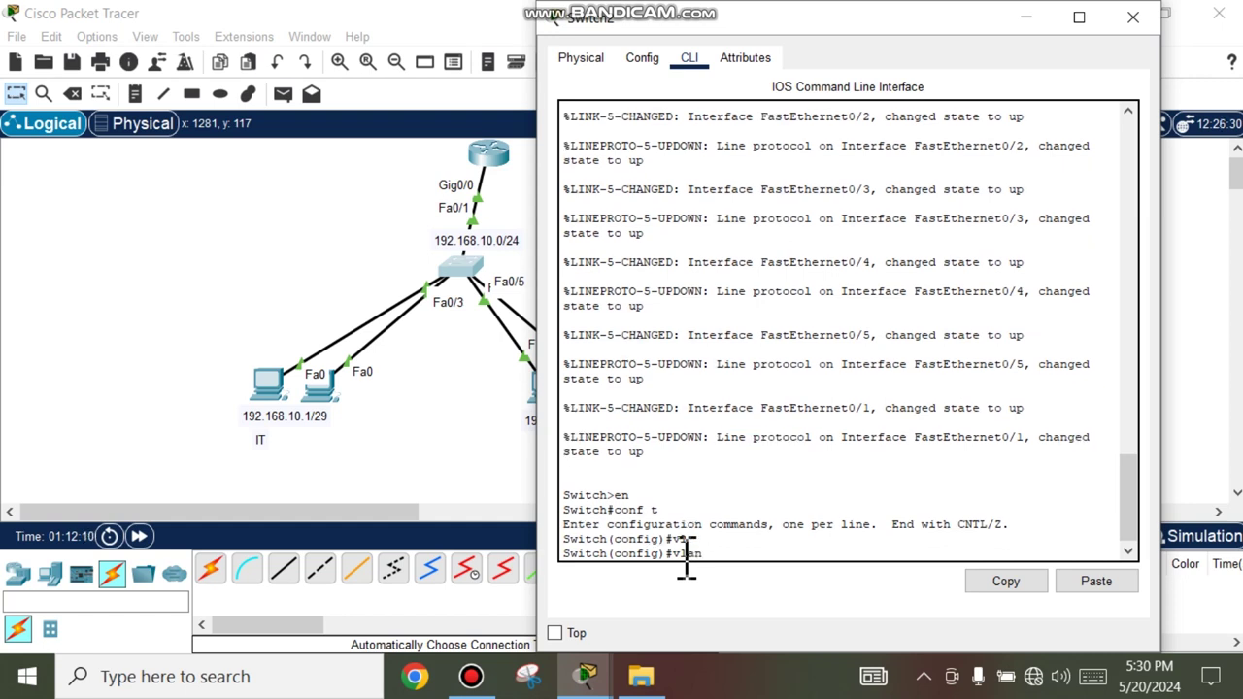
type("410")
key("BackSpace")
key("BackSpace")
type("0")
key("Return")
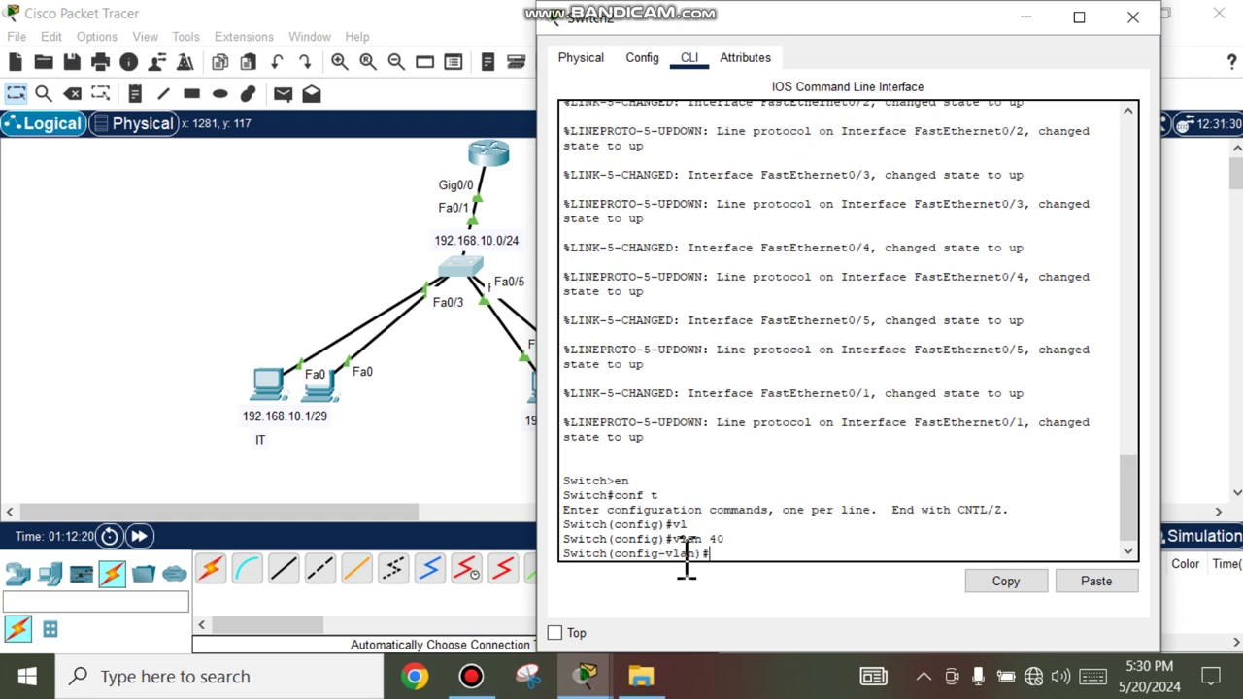
type("na")
key("Tab")
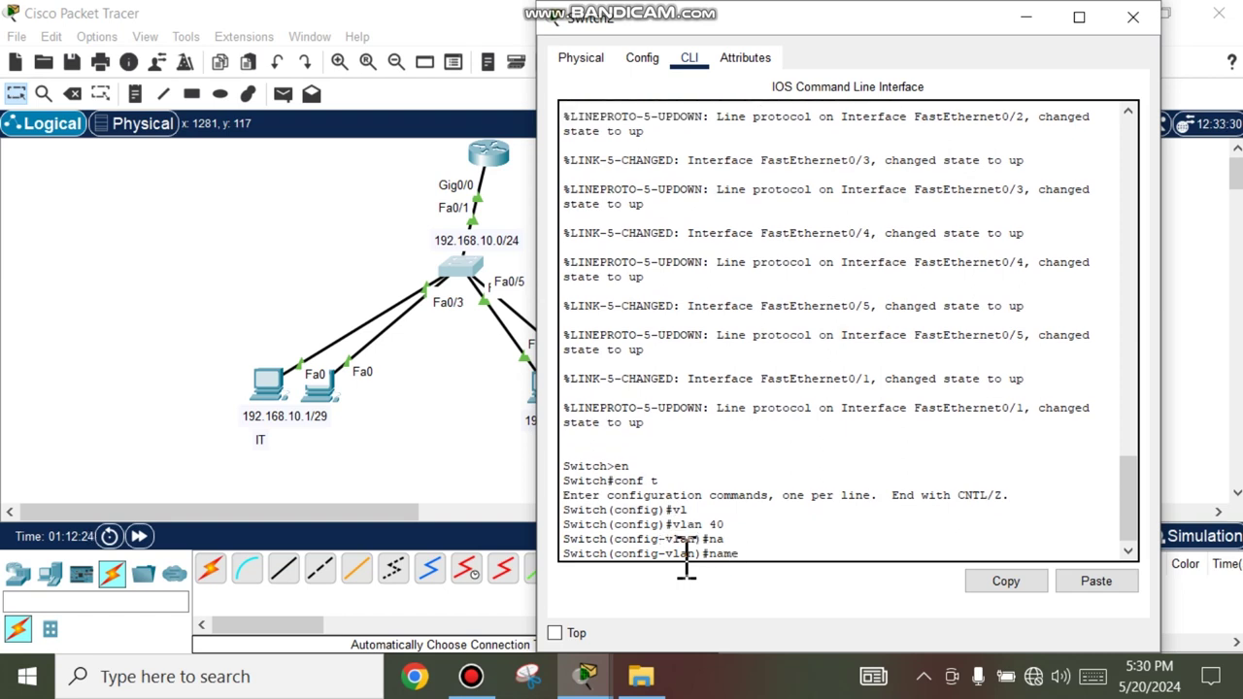
type("IT")
key("Return")
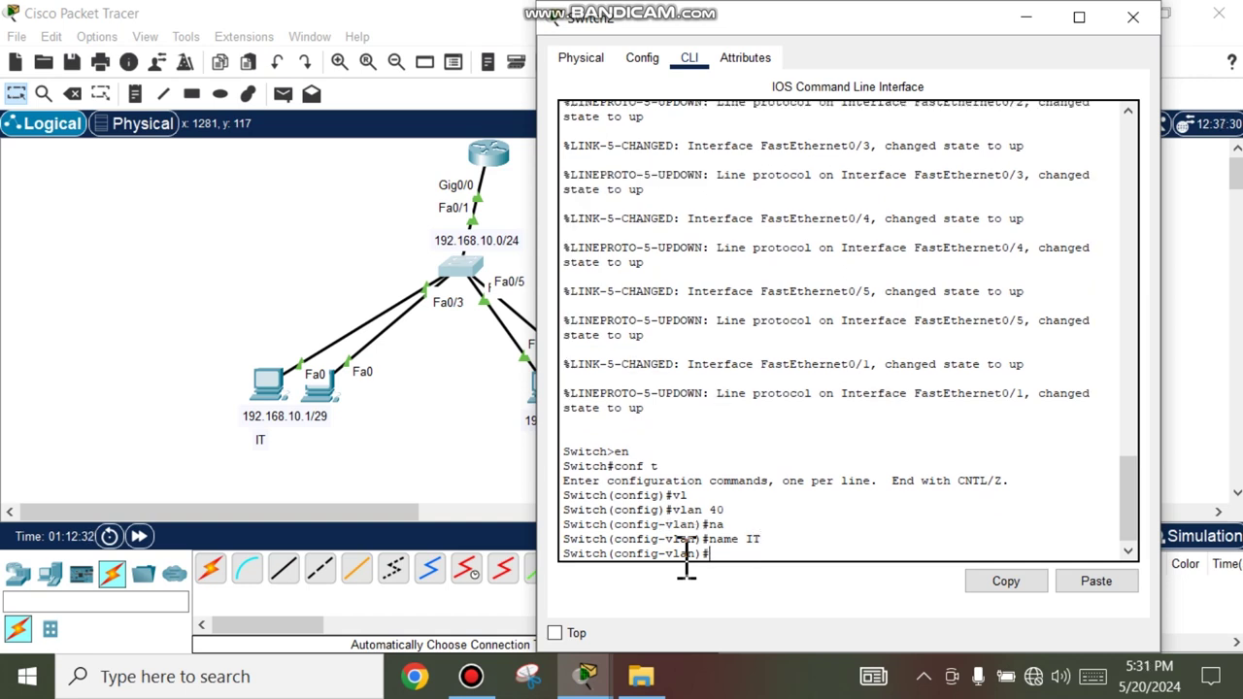
Create VLAN 60 named HR, then begin typing a show command
type("vlan 60")
key("Return")
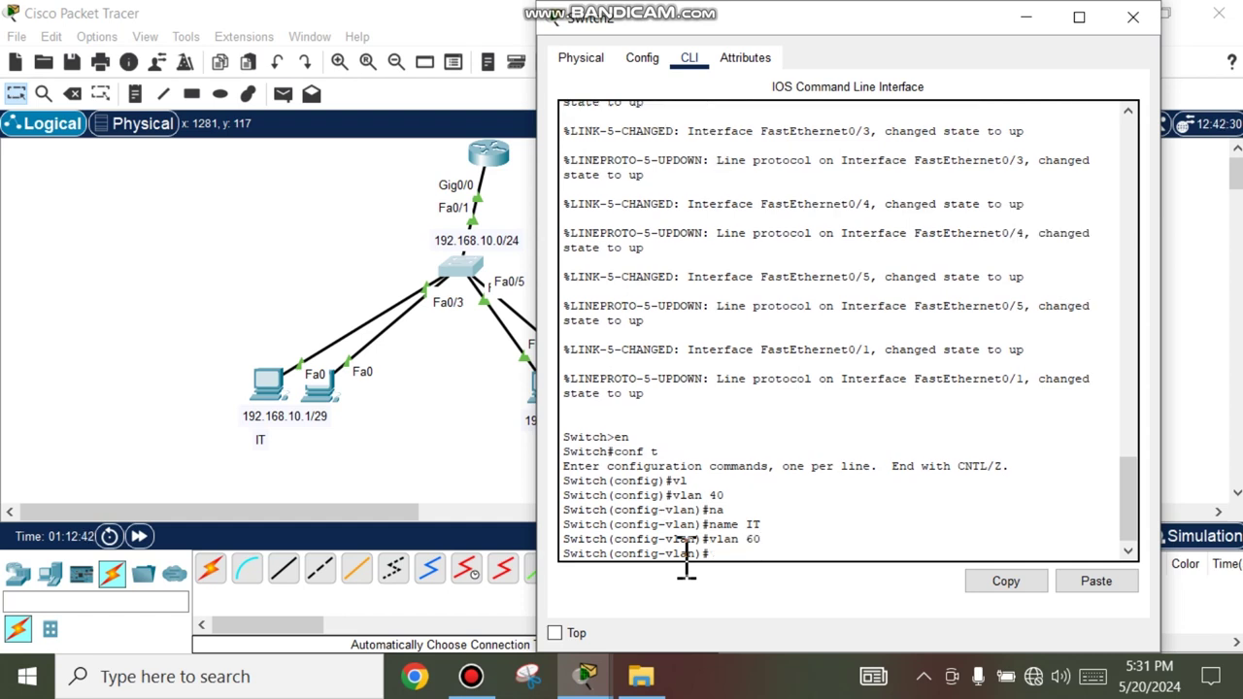
type("na")
key("Tab")
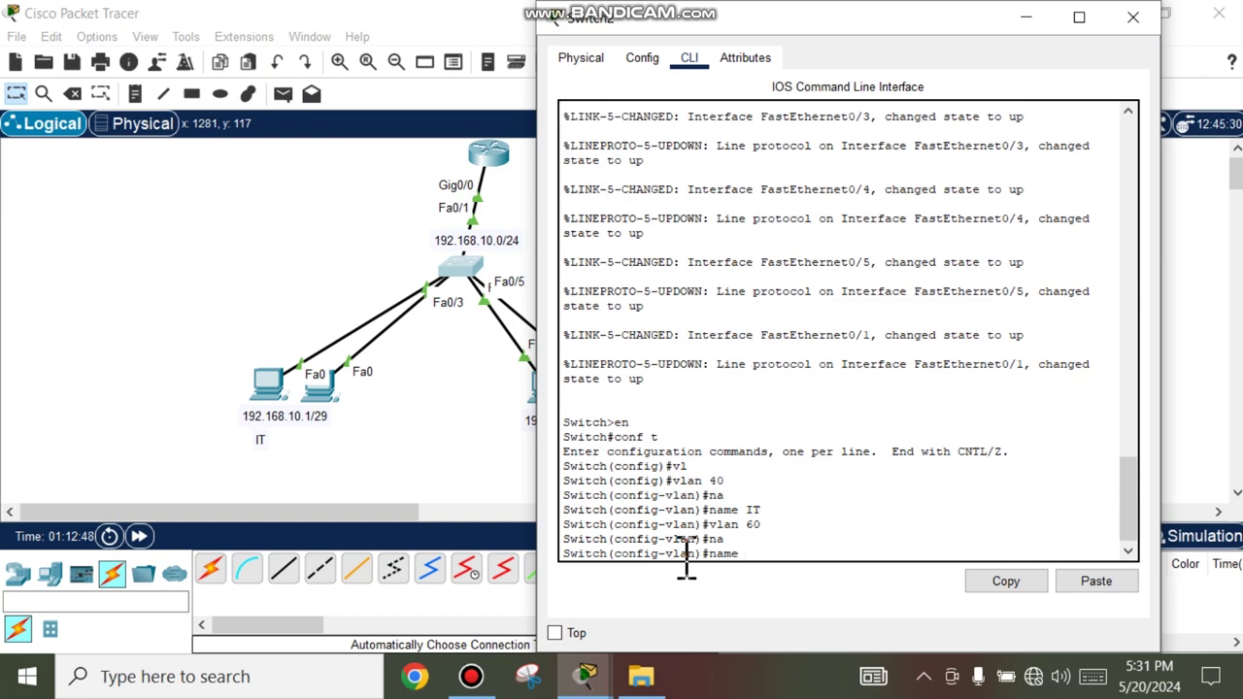
type("HR")
key("Return")
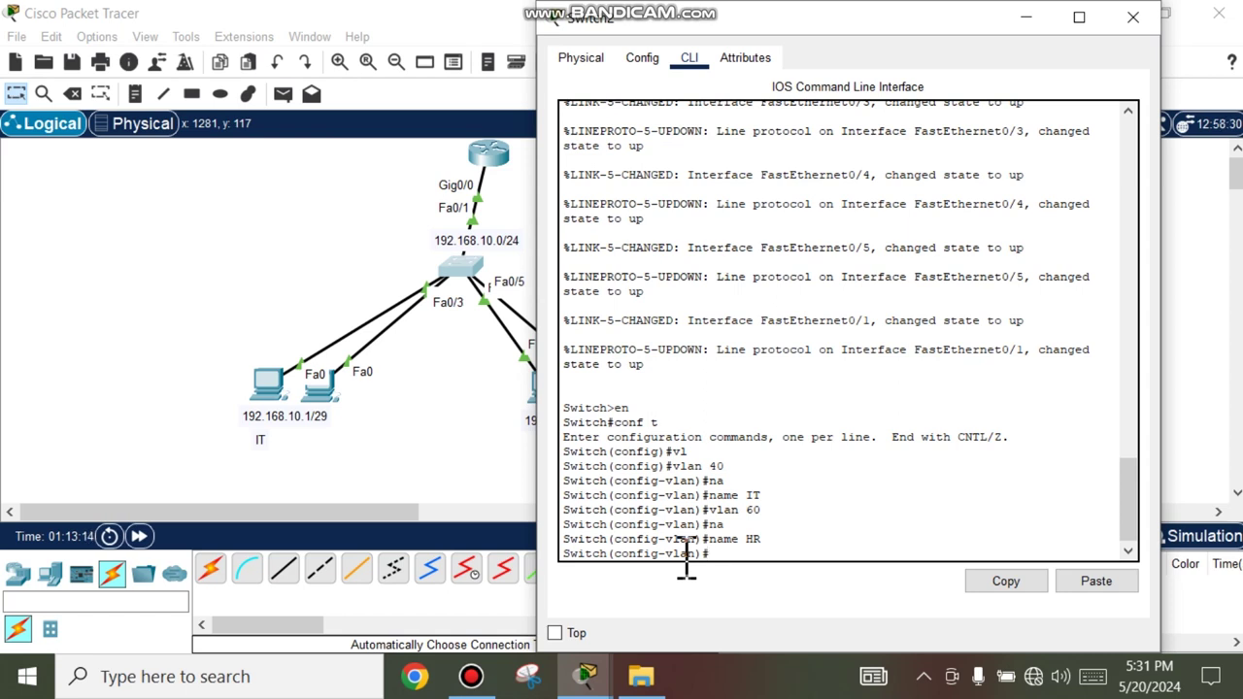
type("sh")
key("Tab")
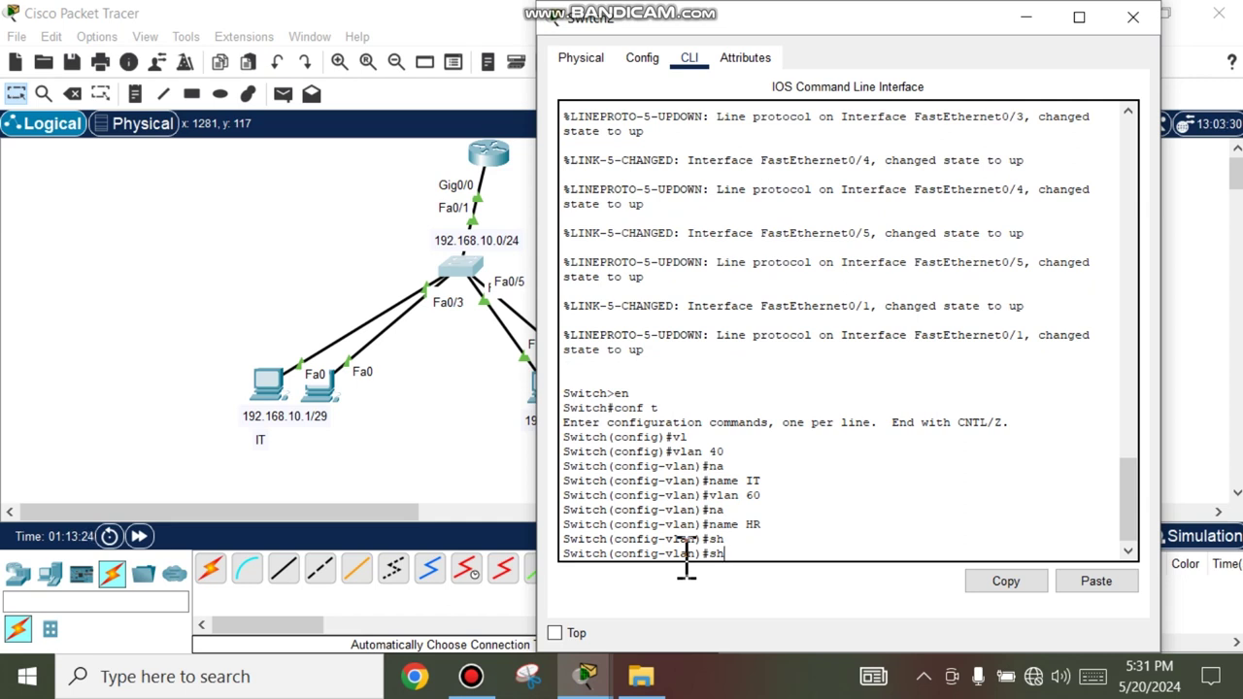
Exit VLAN and global configuration back to the privileged prompt
key("BackSpace")
key("BackSpace")
type("ex")
key("Return")
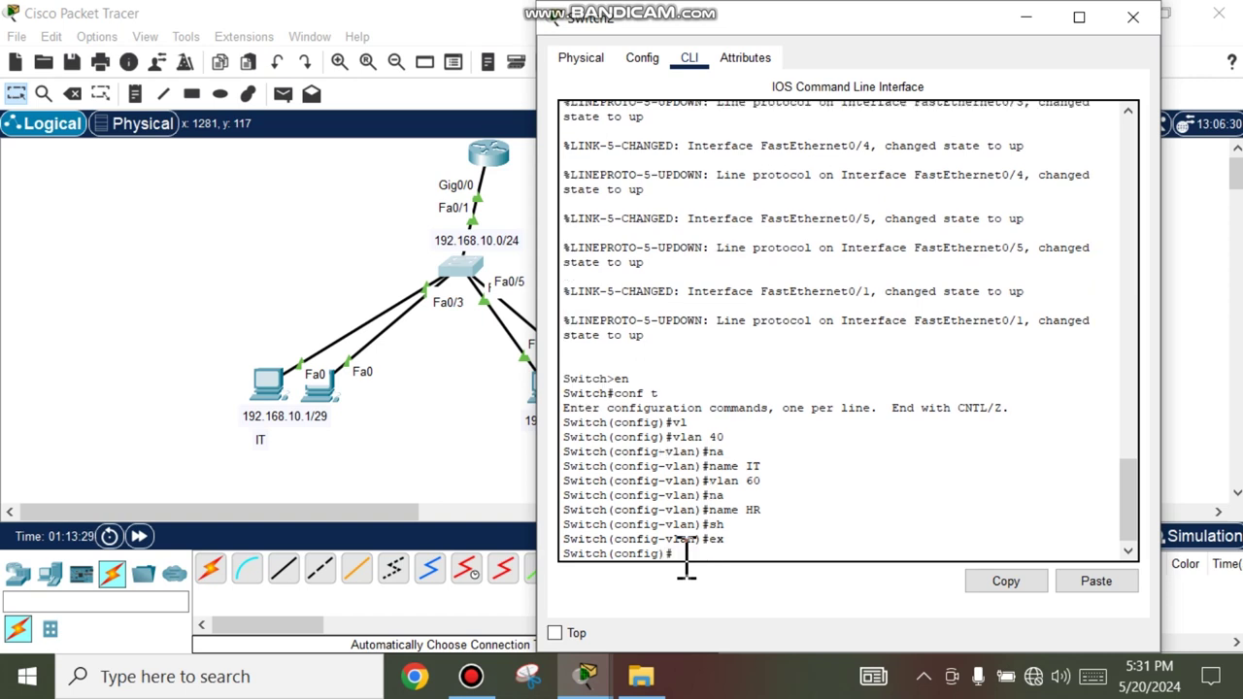
type("sh")
key("Tab")
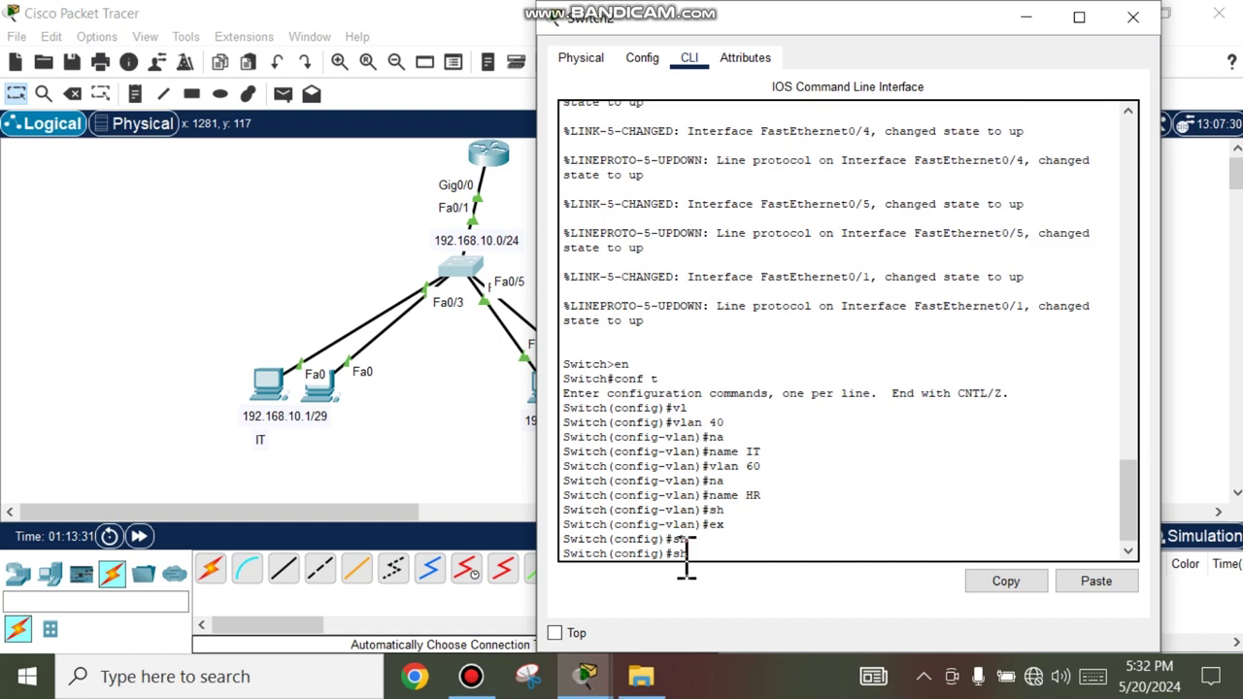
key("Tab")
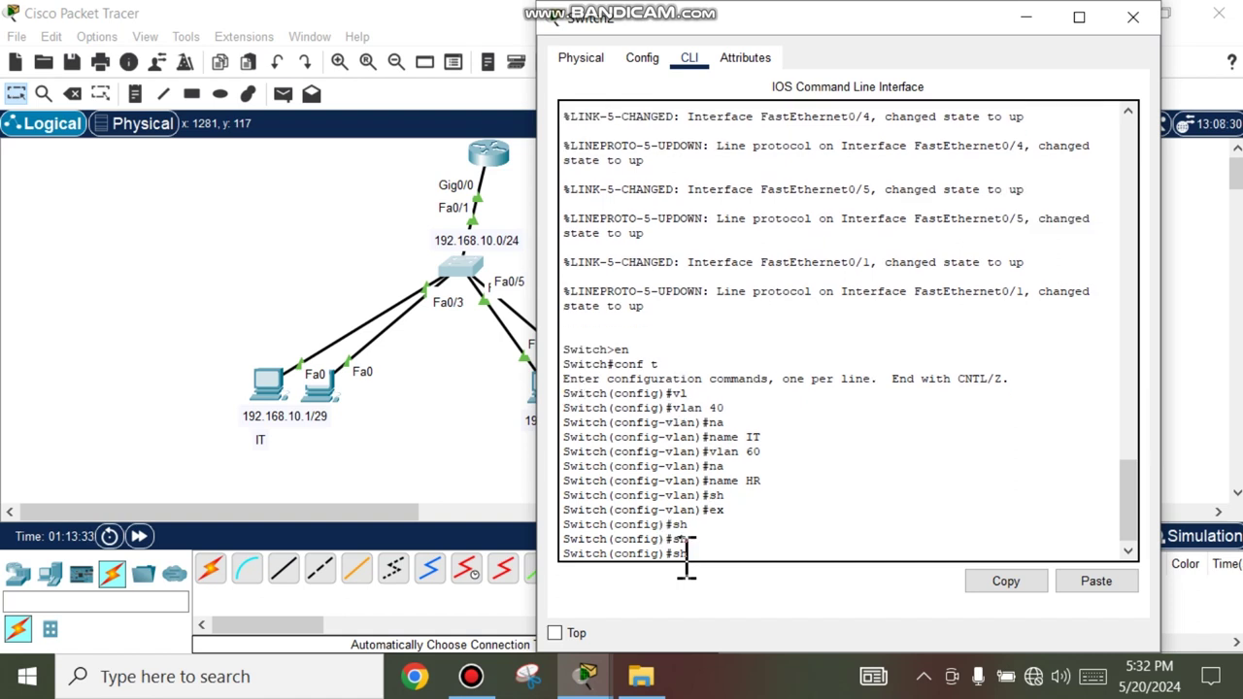
key("BackSpace")
key("BackSpace")
type("ex")
key("Return")
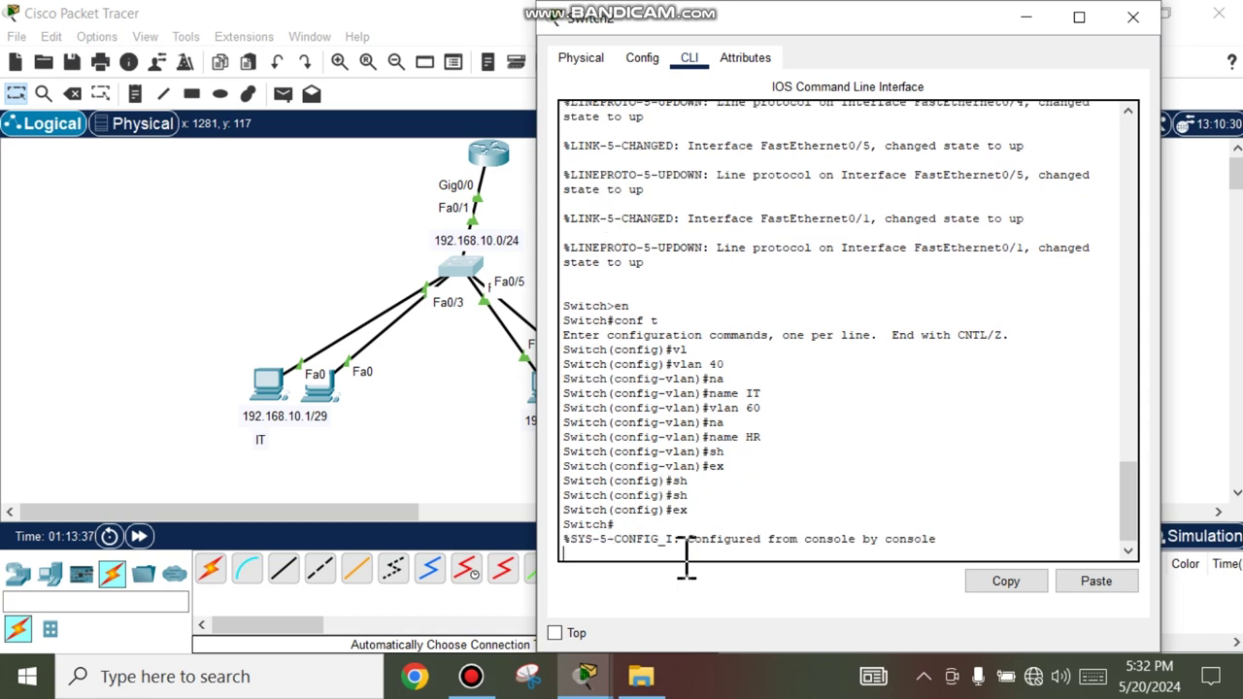
key("Return")
Run show vlan to list Switch2's VLANs
type("sh")
key("Tab")
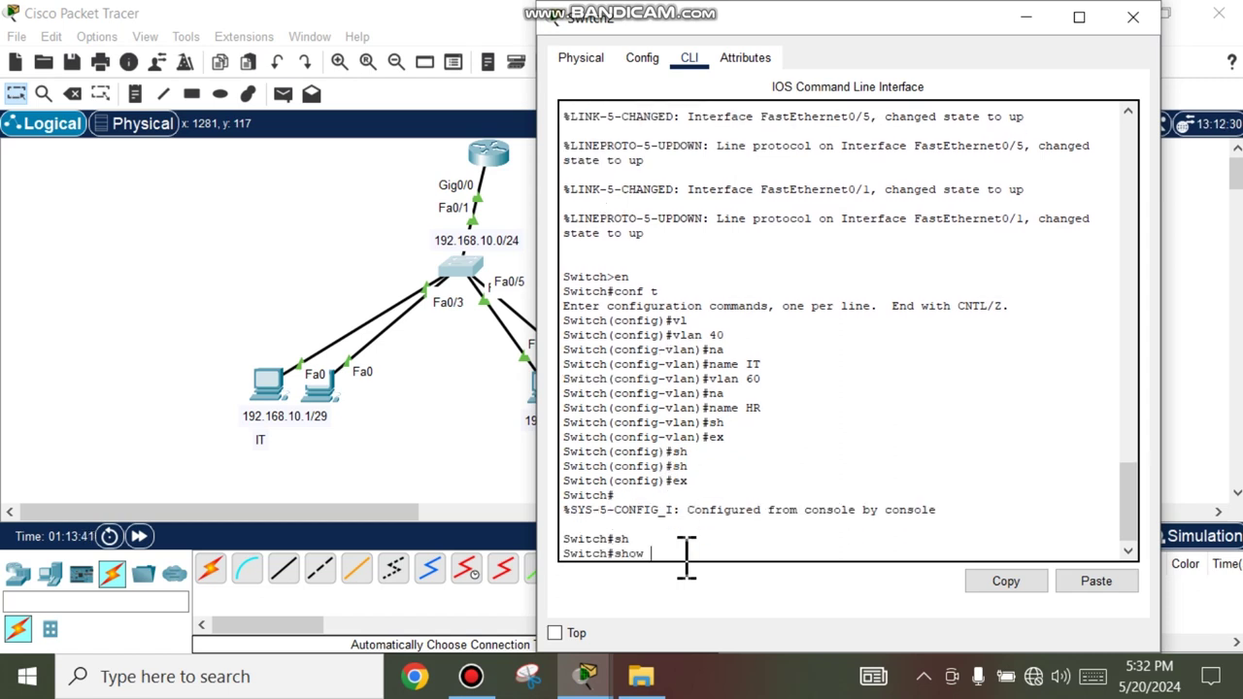
type("vl")
key("Tab")
key("Return")
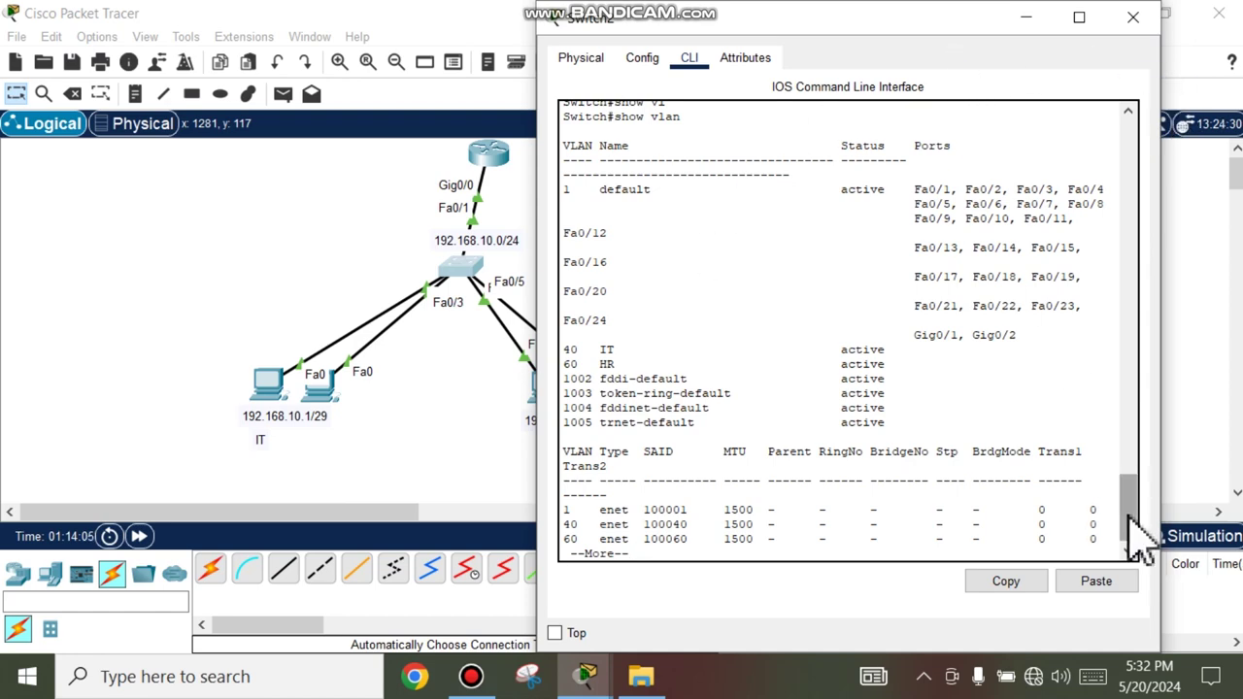
Reopen Switch2's window and page through the show vlan output showing VLANs 40 IT and 60 HR
left_click(1133, 16)
left_click(464, 264)
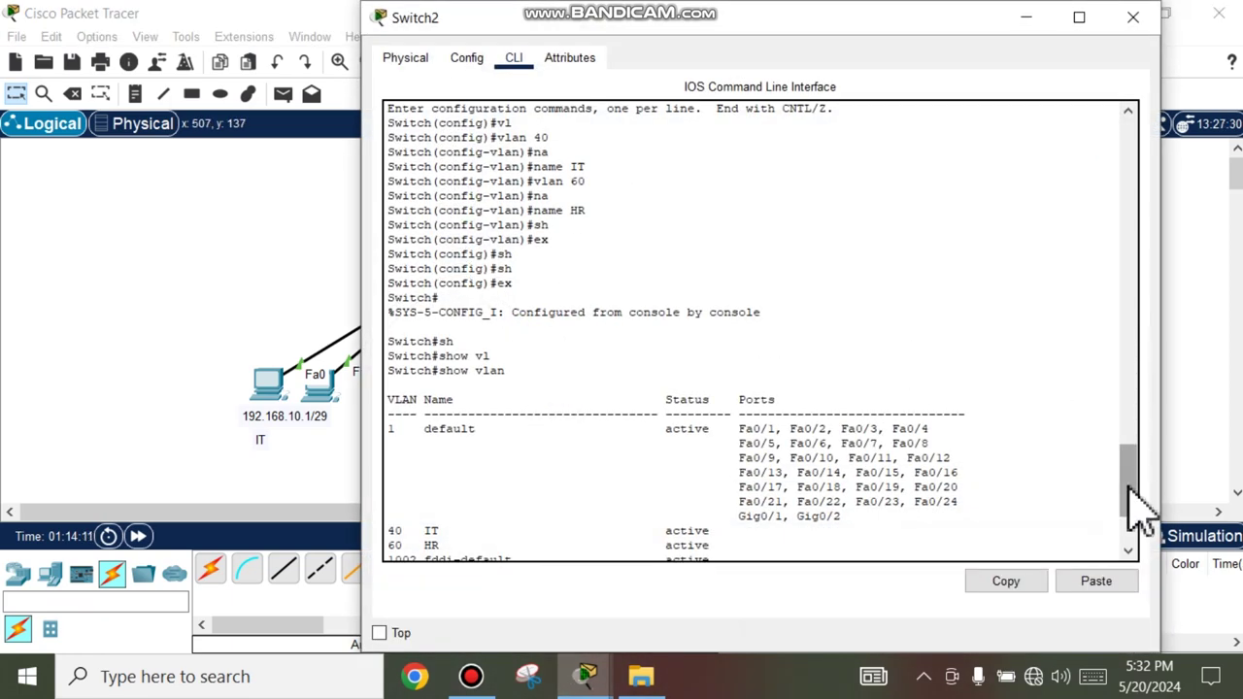
scroll(1131, 496, "down", 4)
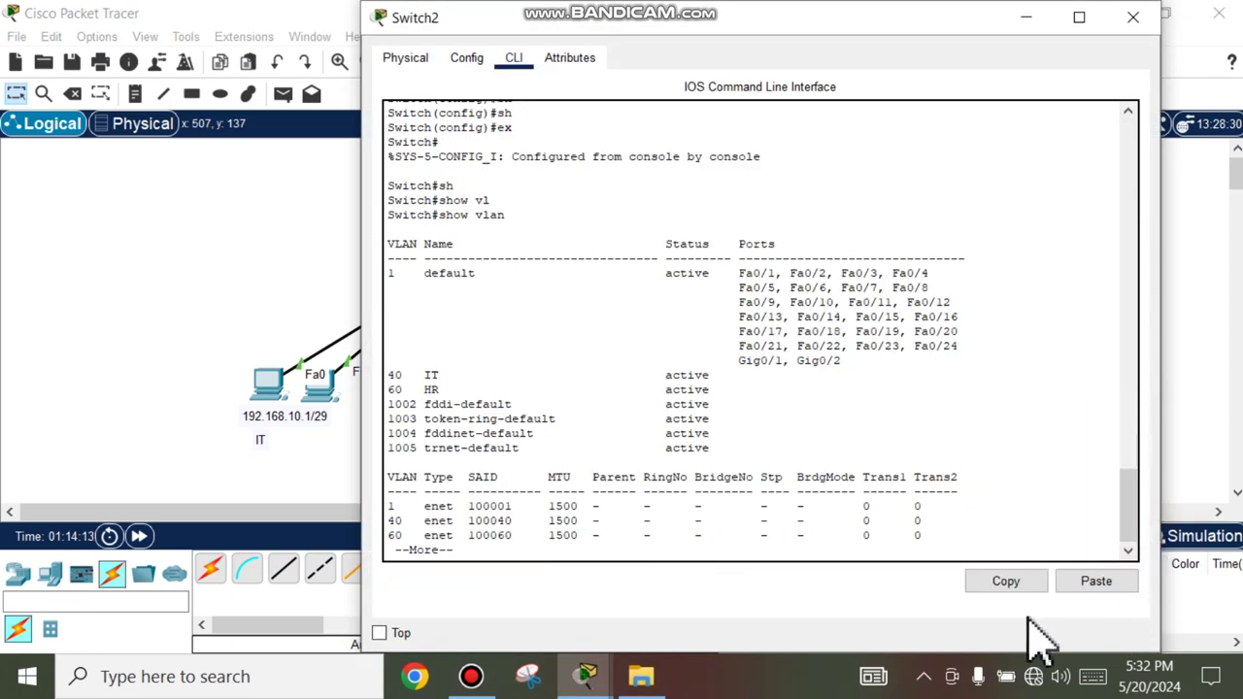
key("Return")
key("Return")
key("Return")
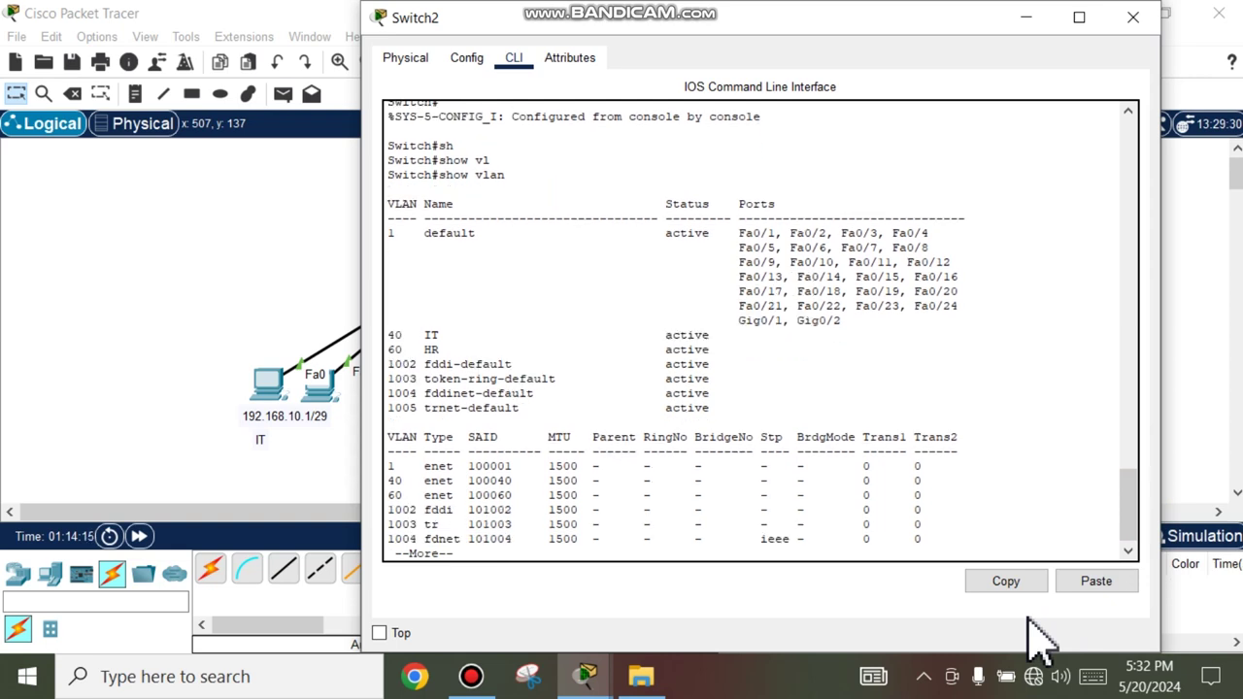
key("q")
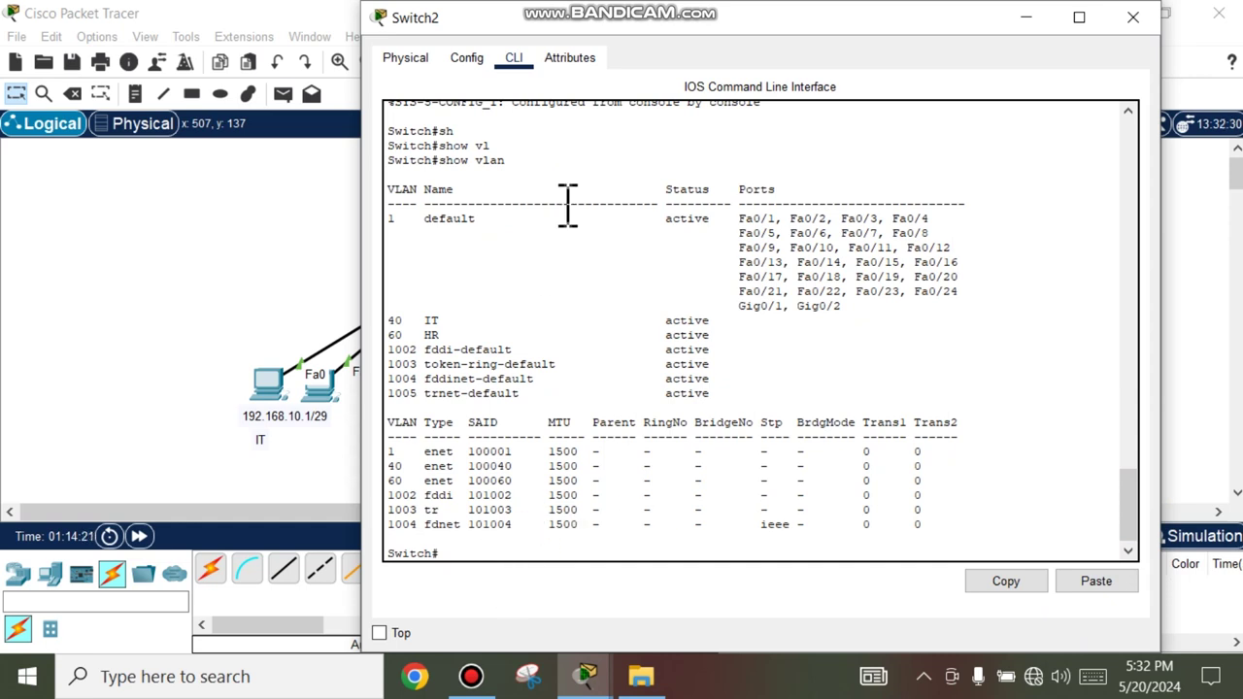
left_click_drag(362, 205, 490, 194)
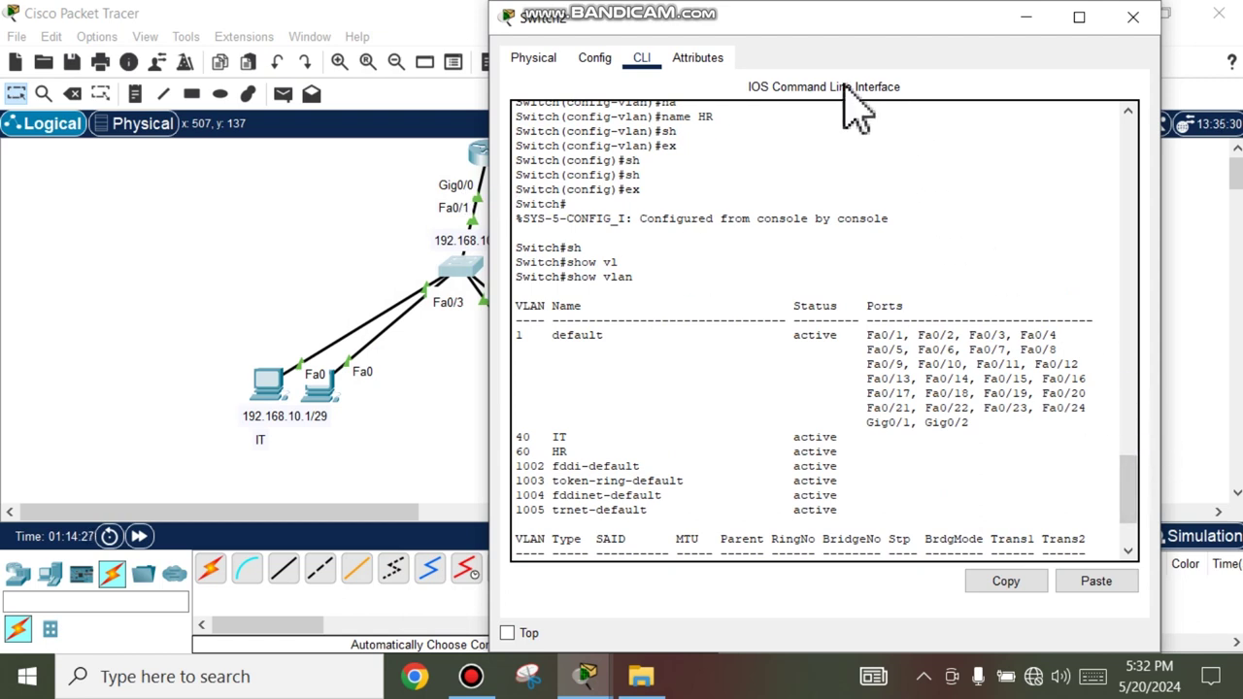
left_click(855, 44)
left_click_drag(1134, 514, 1157, 596)
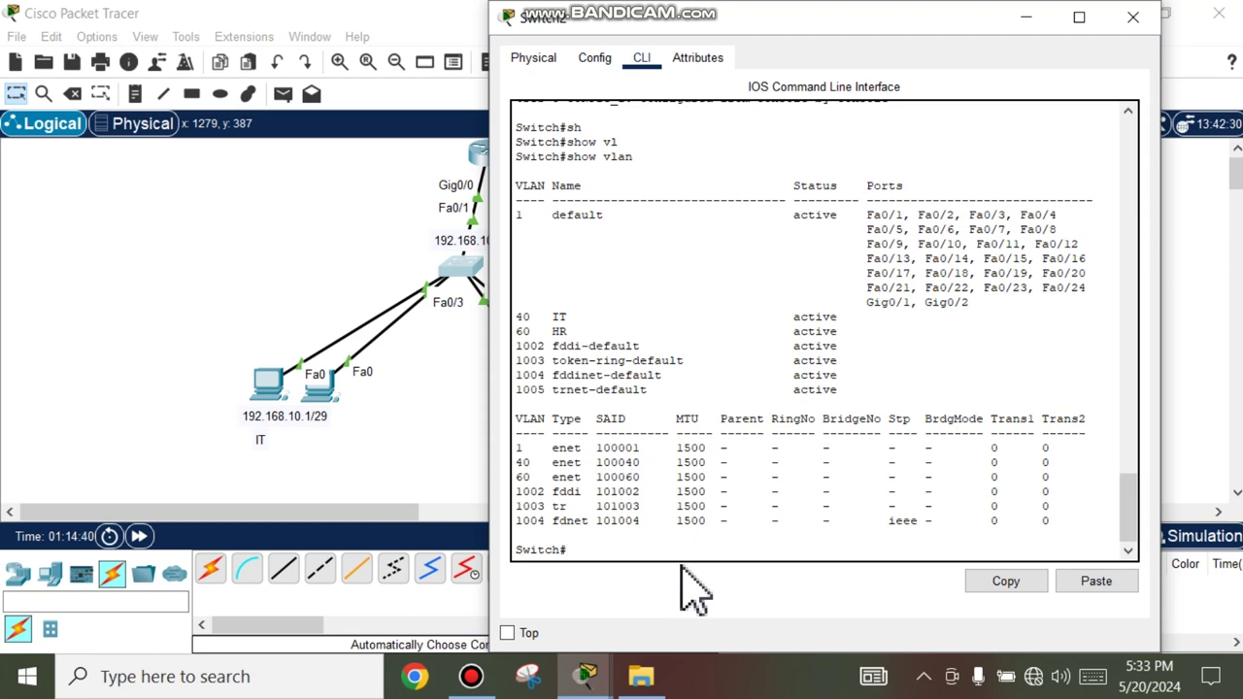
Enter global configuration mode with conf t
type("con")
type("t")
key("BackSpace")
key("BackSpace")
type("f t")
key("Return")
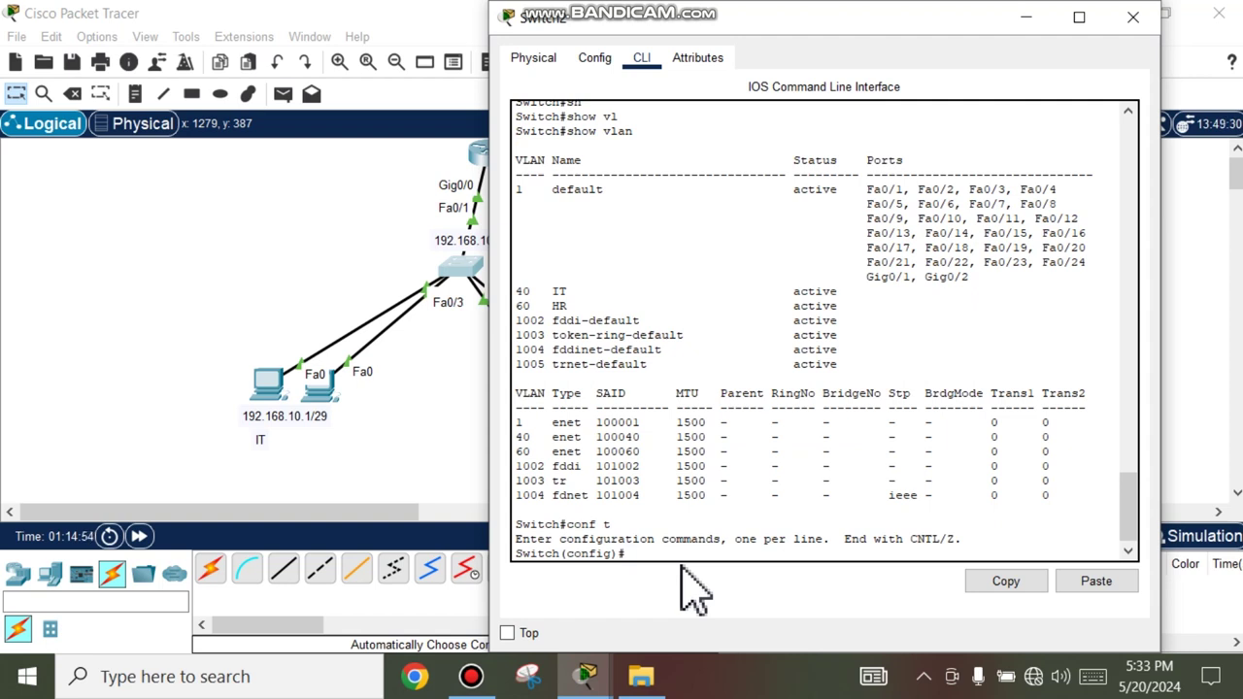
Select interface range FastEthernet 0/2-3
type("int r")
key("Tab")
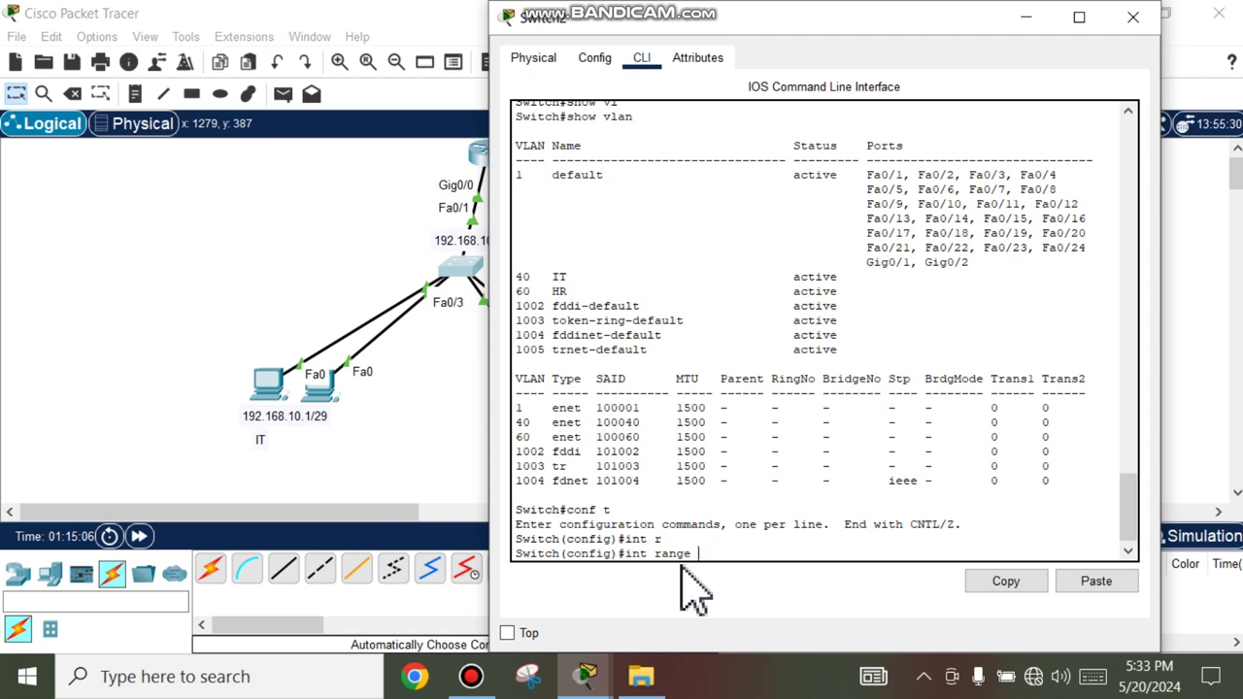
type("f")
key("Tab")
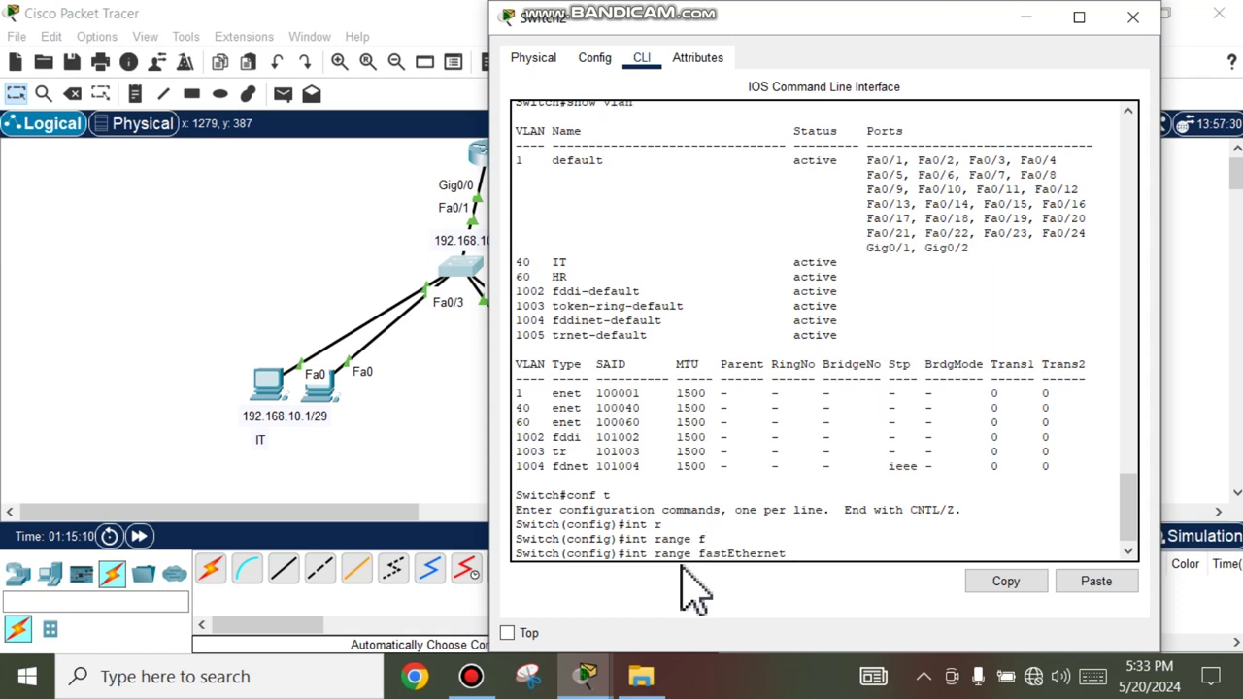
type("0/2-3")
key("Return")
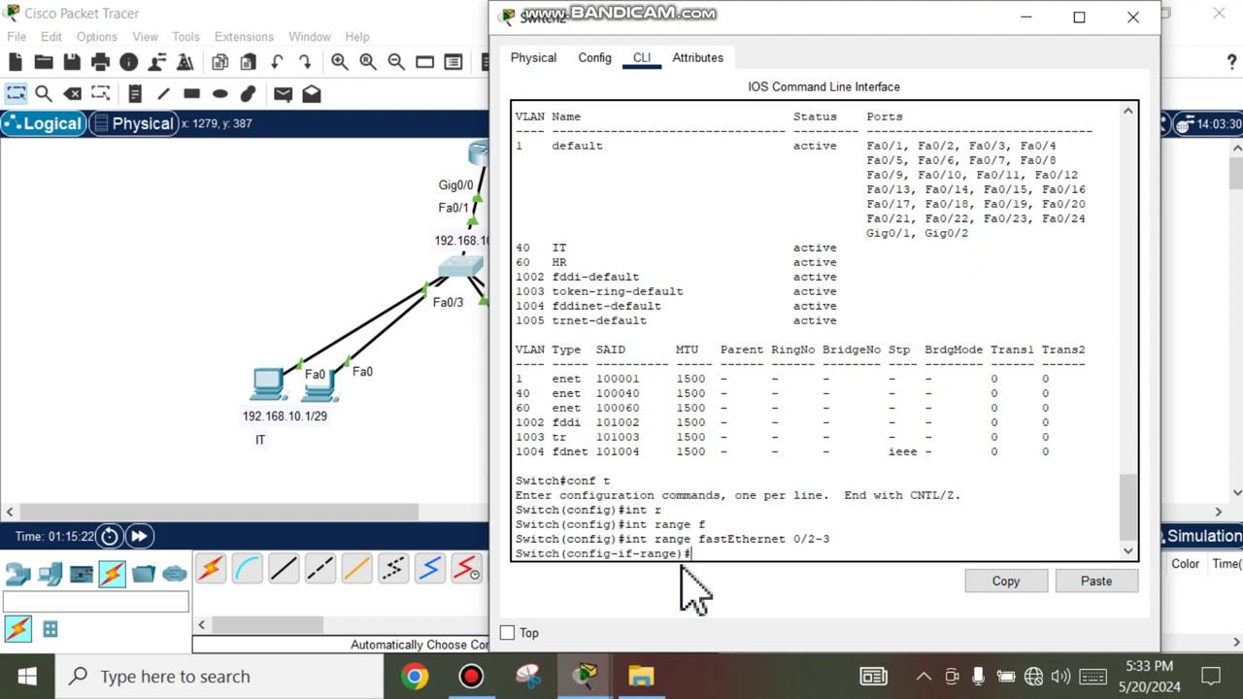
Set ports Fa0/2–3 to switchport mode access
type("sw")
key("Tab")
type("m")
key("Tab")
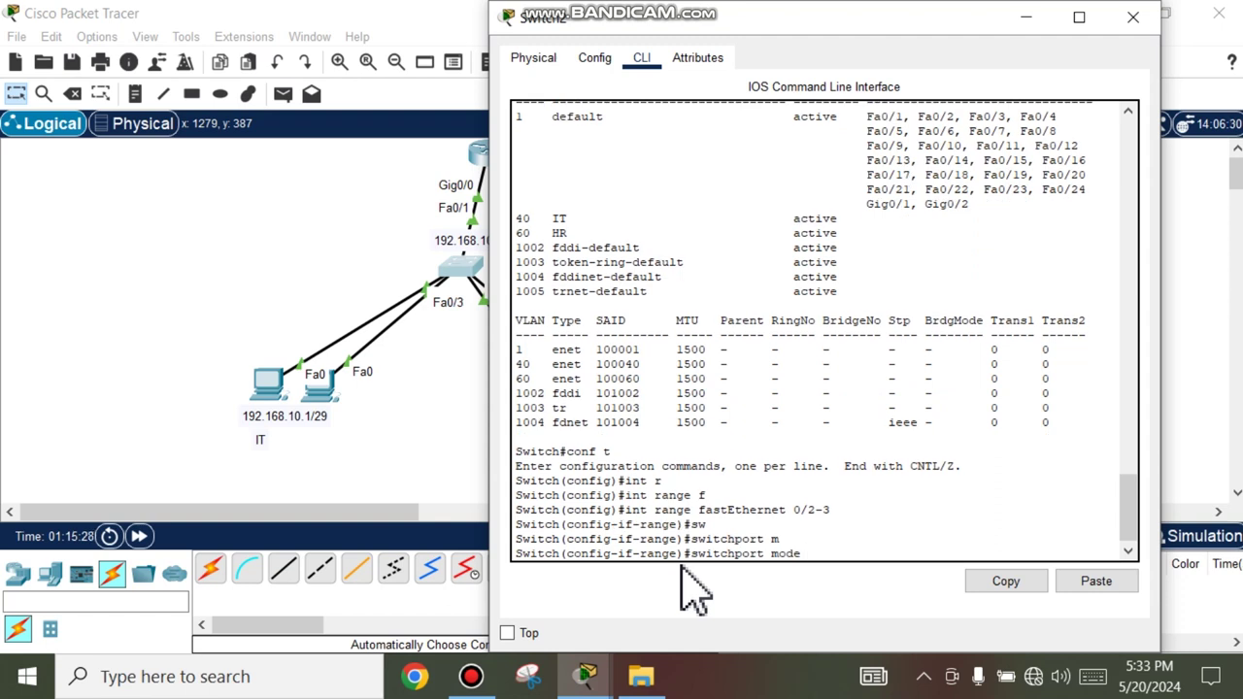
type("ac")
key("Tab")
key("Return")
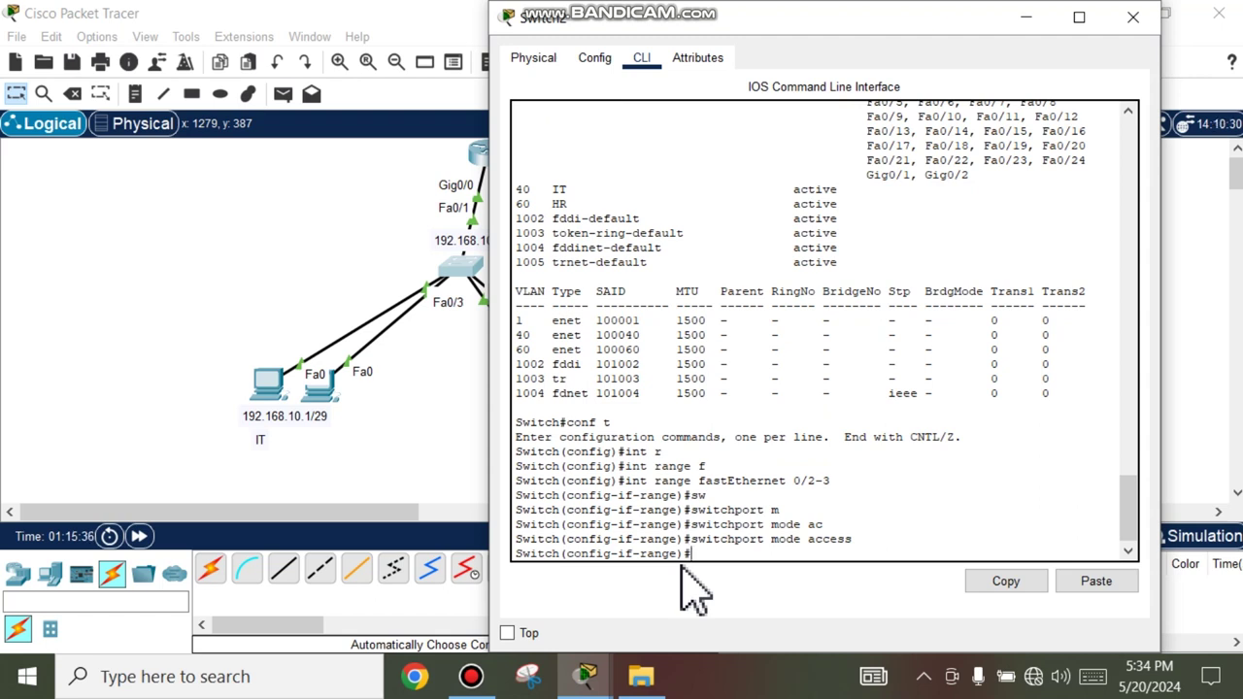
Assign Fa0/2–3 to access VLAN 10 and return to global configuration
type("sw acc vlan 10")
key("Return")
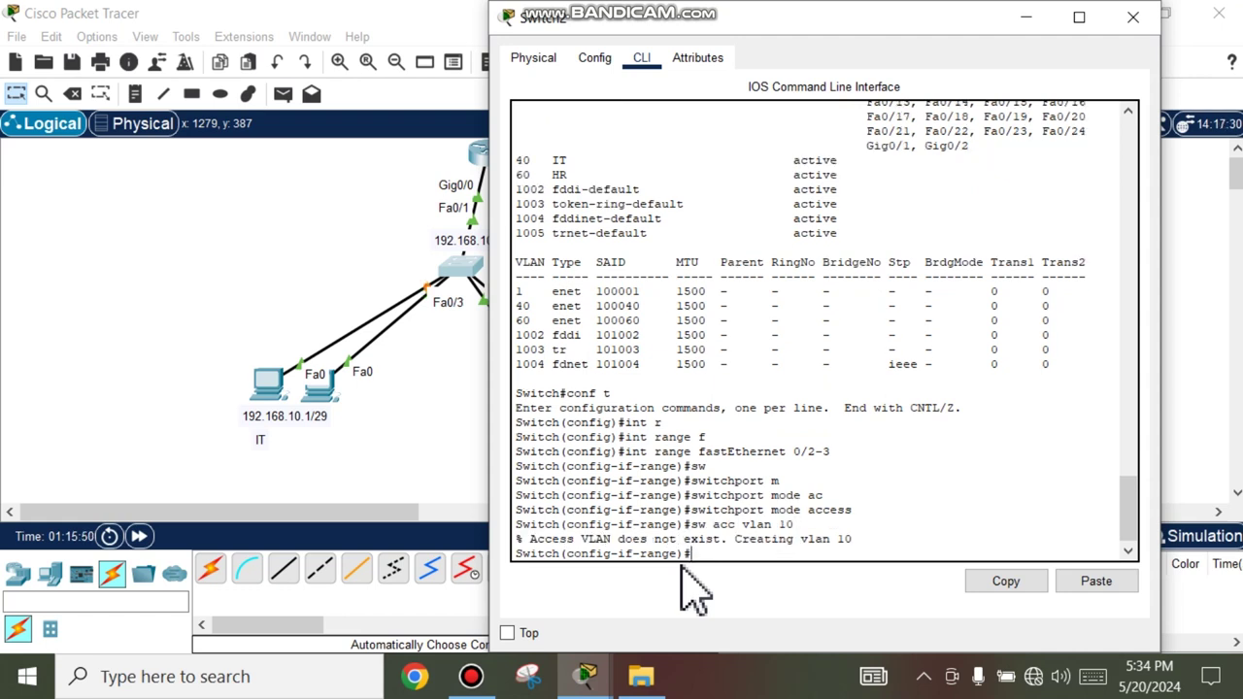
key("Return")
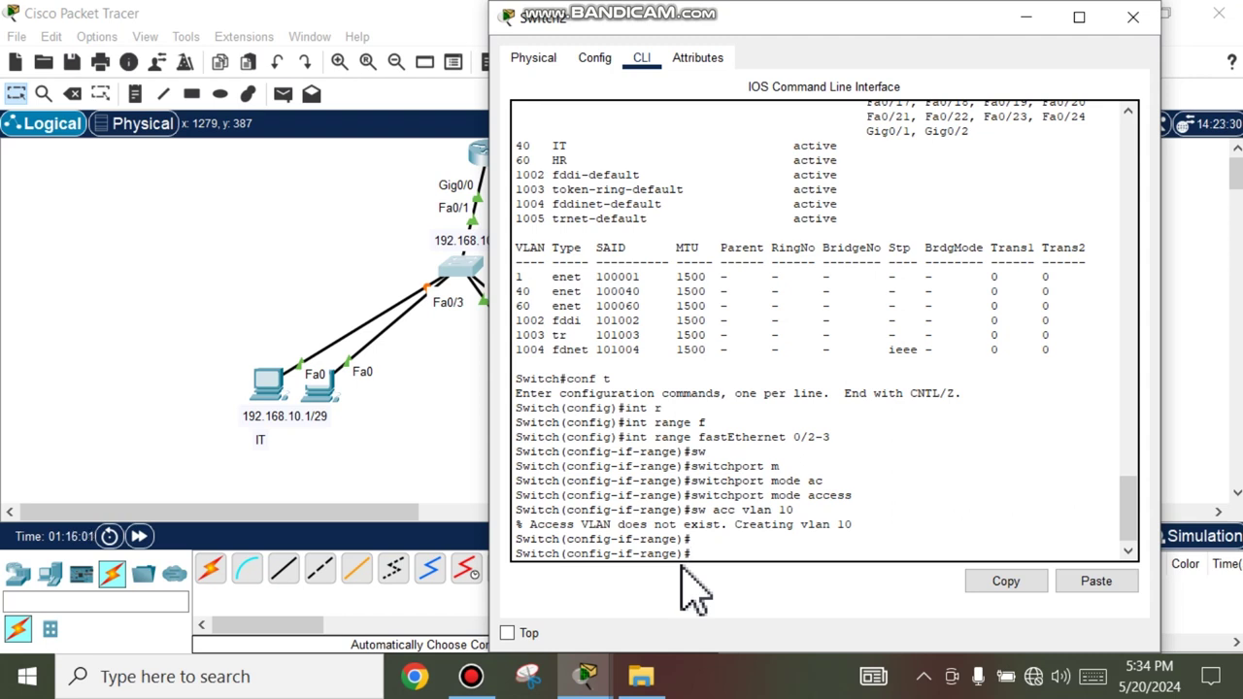
type("ex")
key("Return")
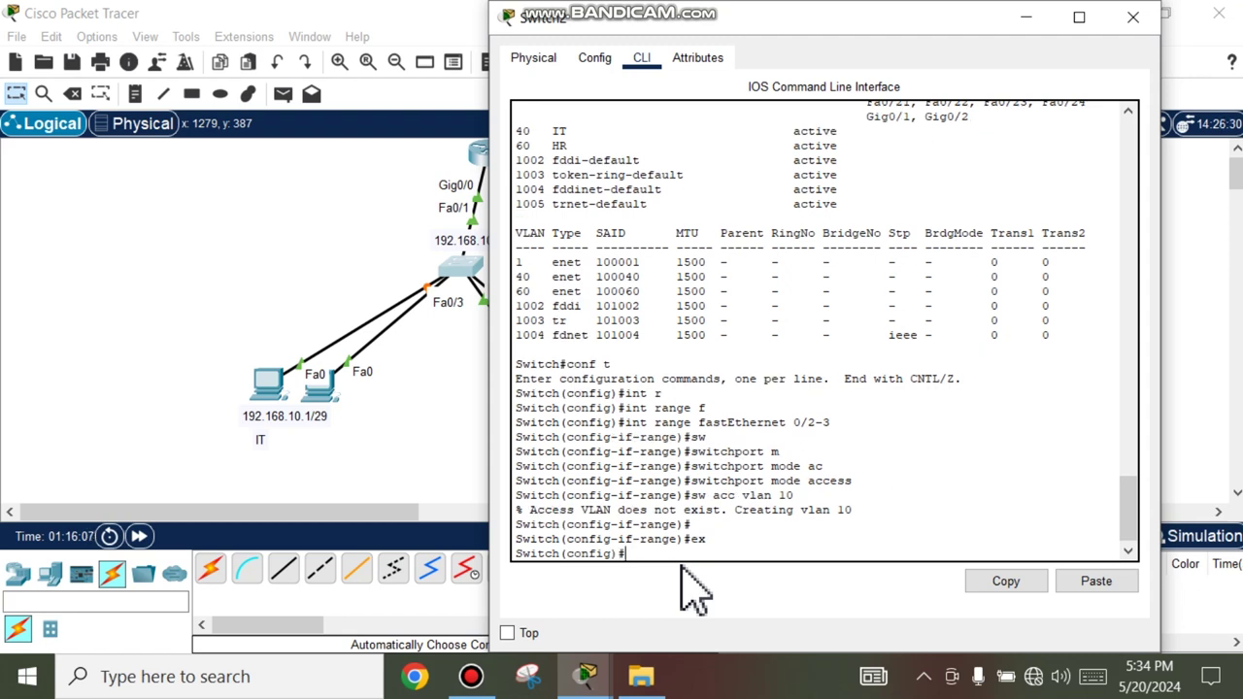
Select interface range FastEthernet 0/4-5, resizing the window to reveal the Admin PCs
type("int r")
key("Tab")
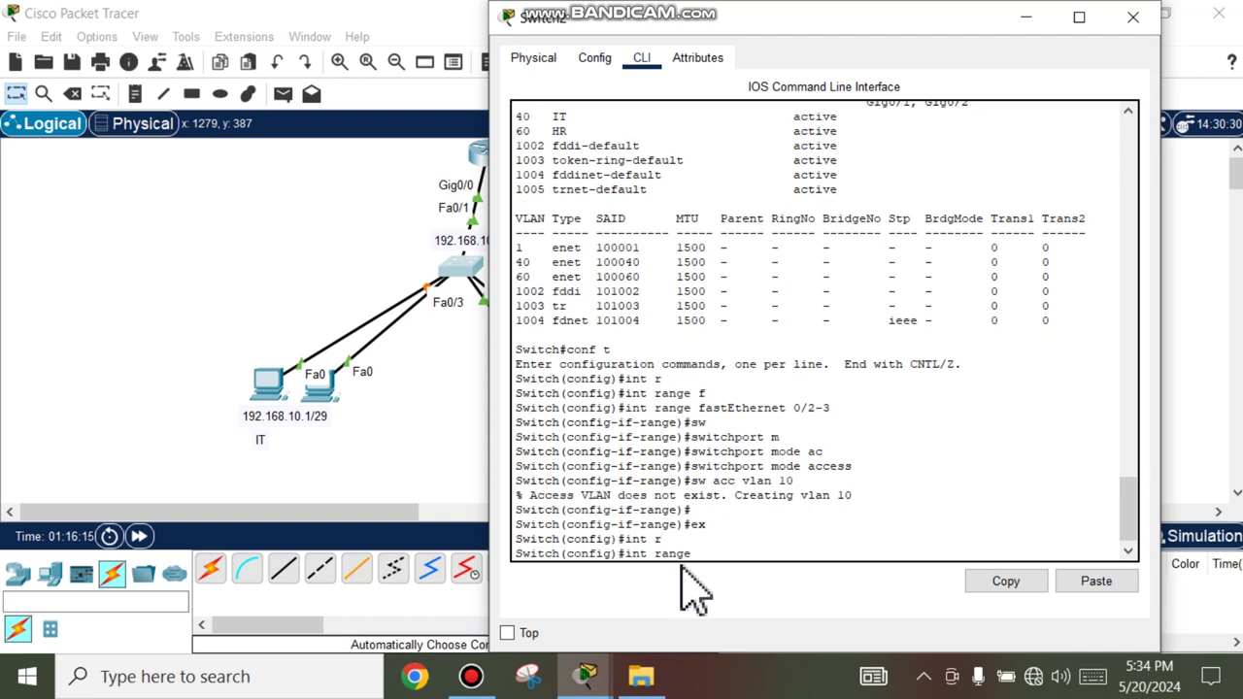
type("f")
key("Tab")
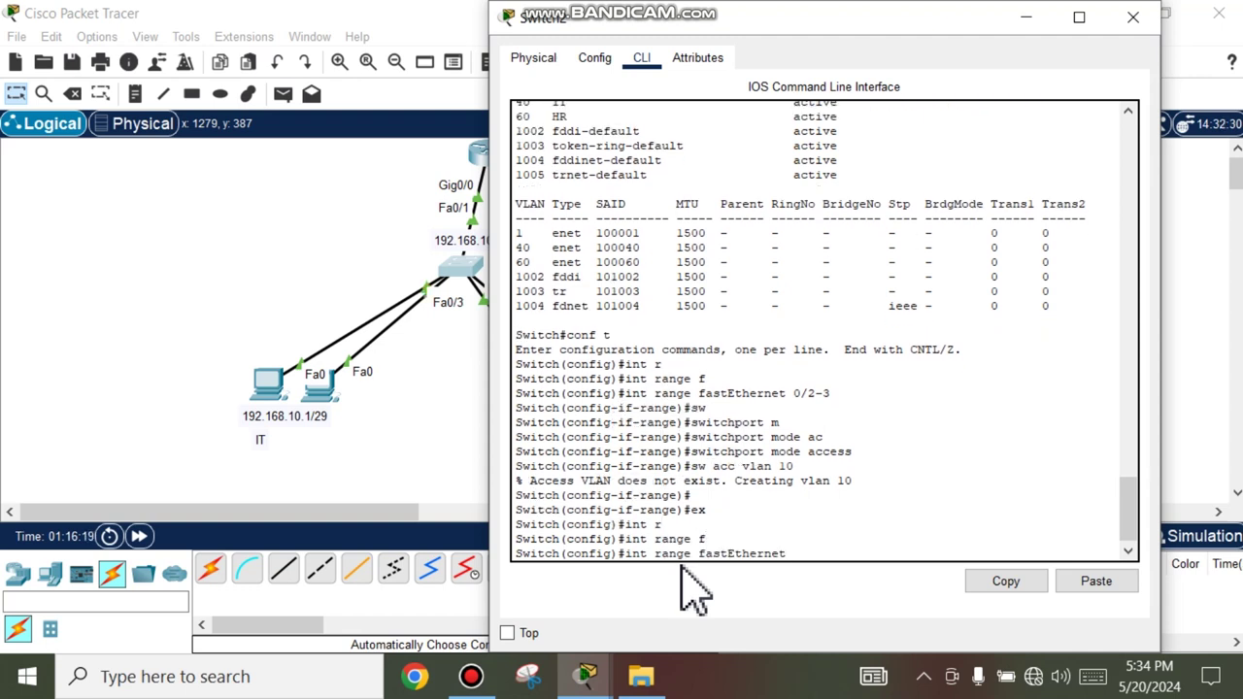
type("0/")
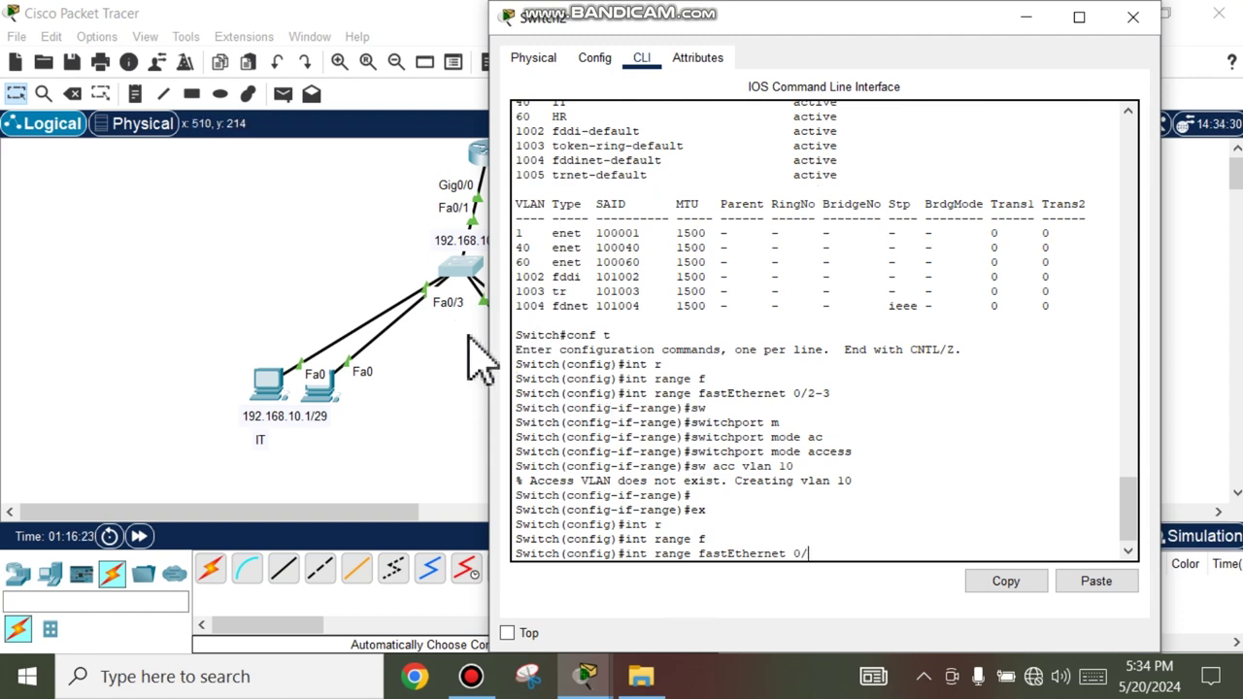
left_click_drag(485, 327, 578, 323)
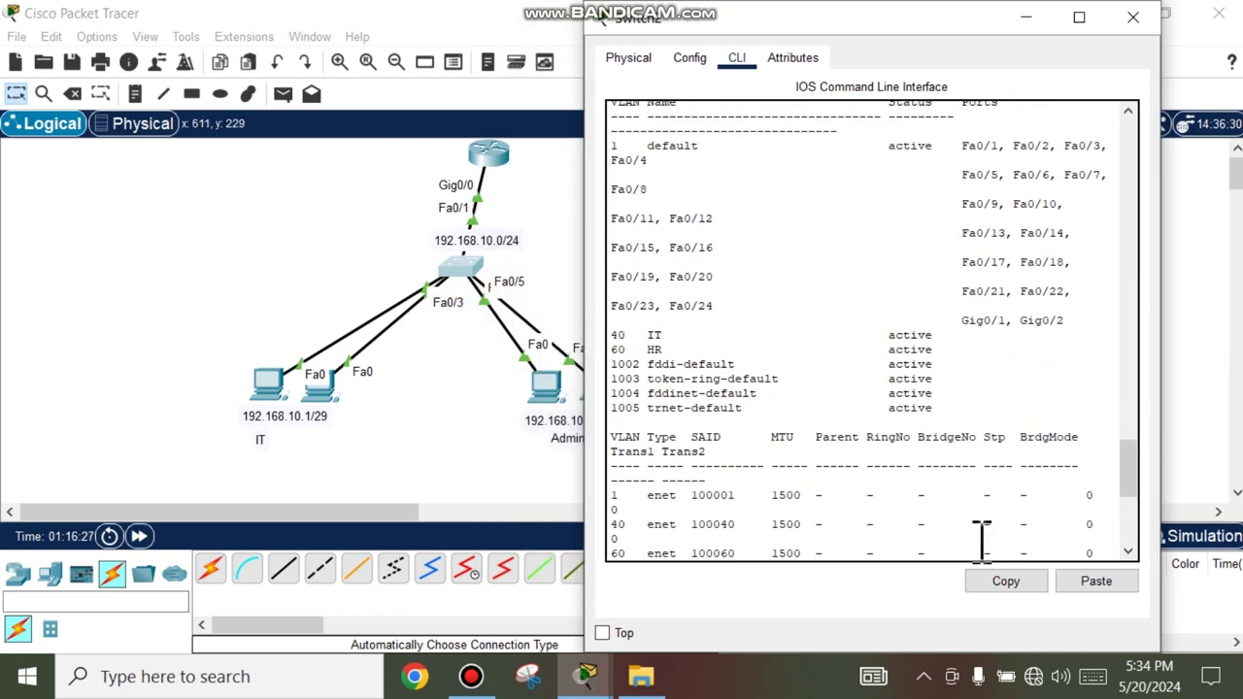
left_click_drag(1127, 486, 1129, 534)
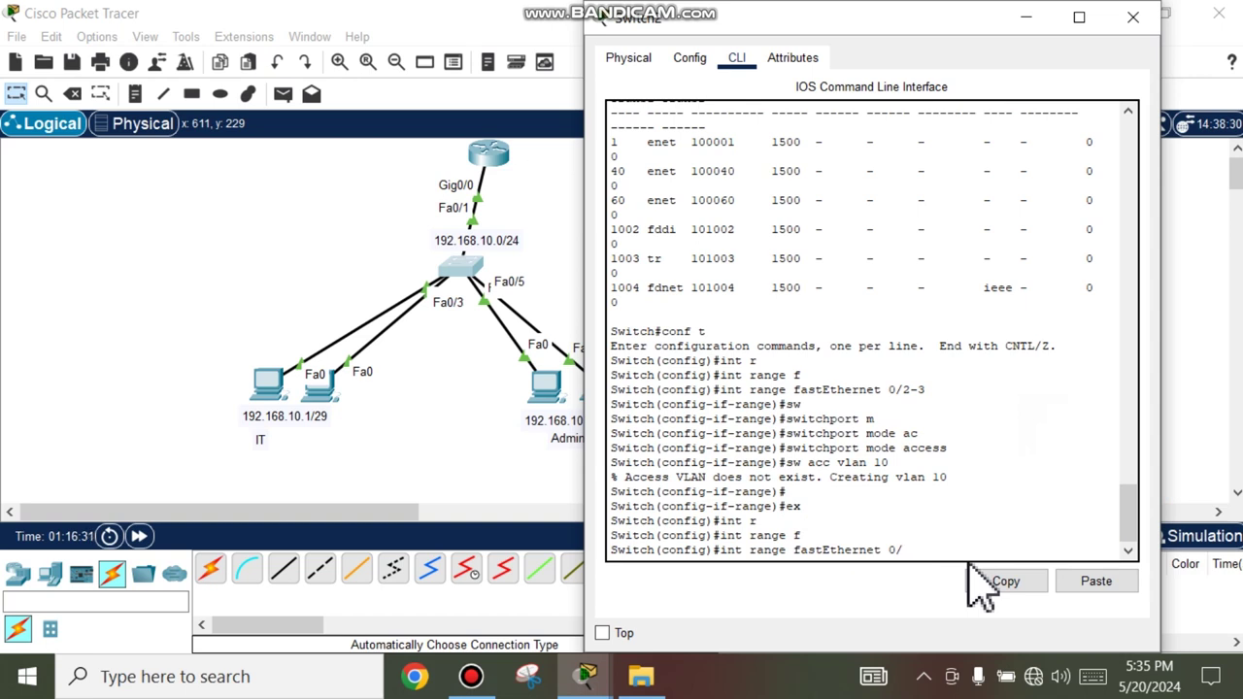
type("4-5")
key("Return")
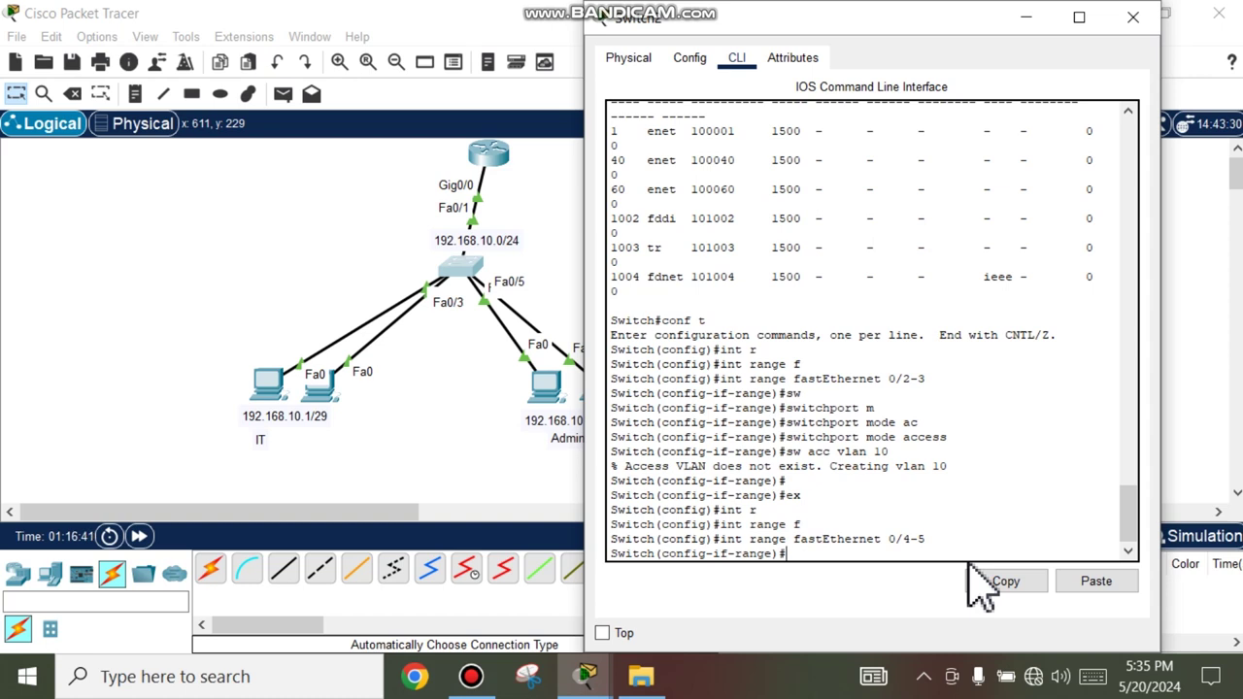
Set ports Fa0/4–5 to switchport mode access
type("sw")
key("Tab")
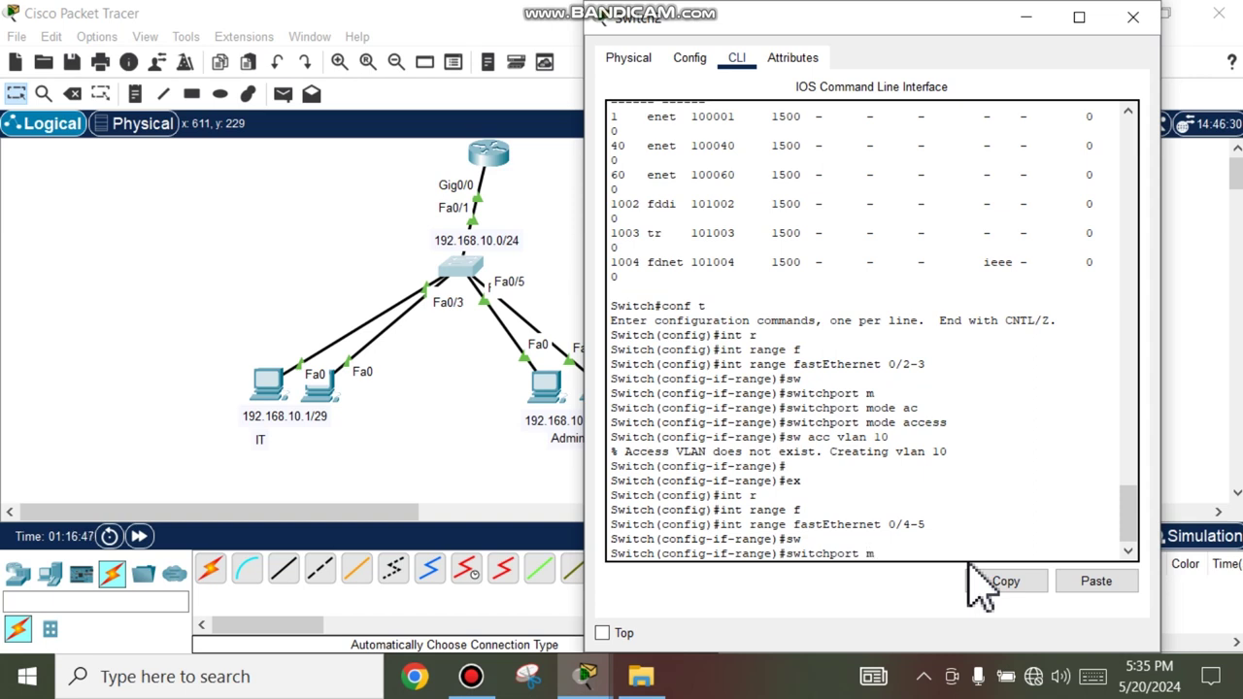
type("m")
key("Tab")
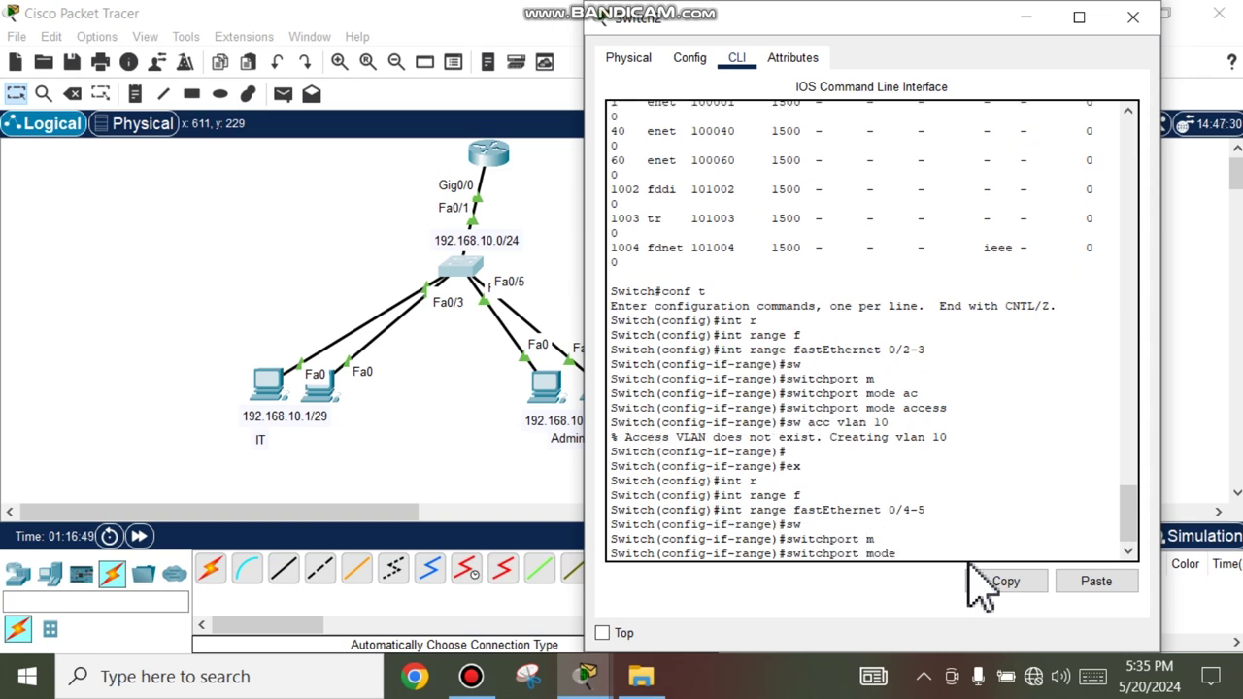
type("acc")
key("Tab")
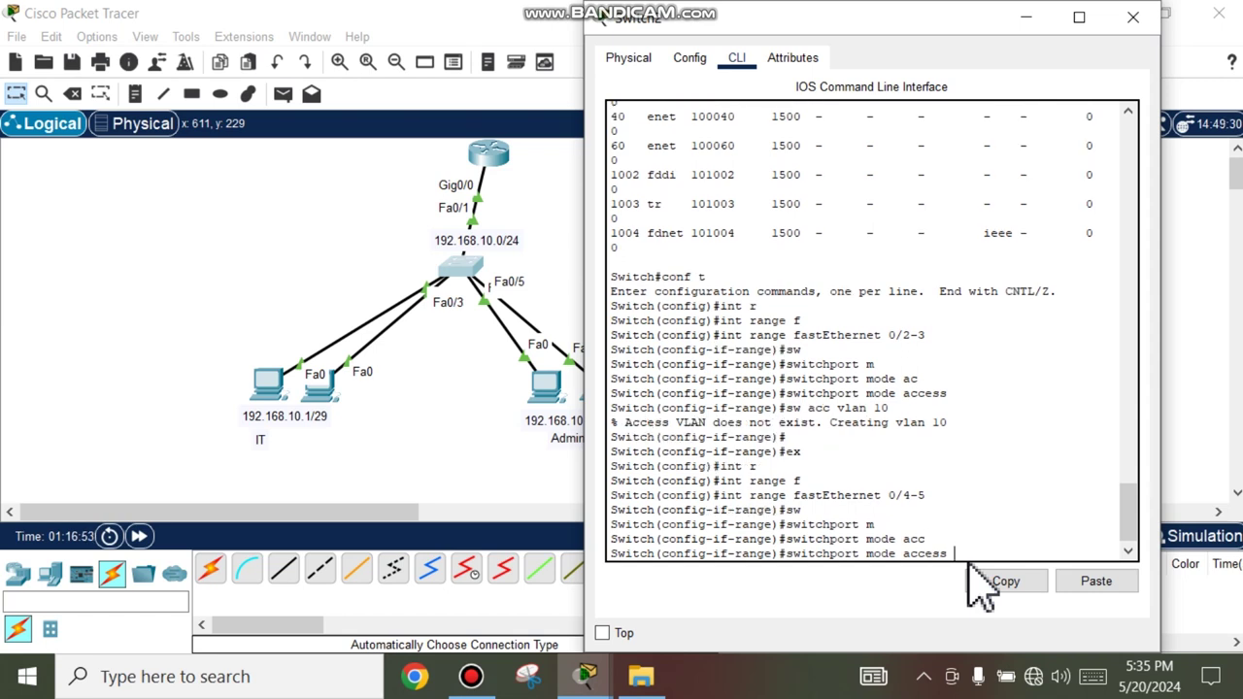
key("Return")
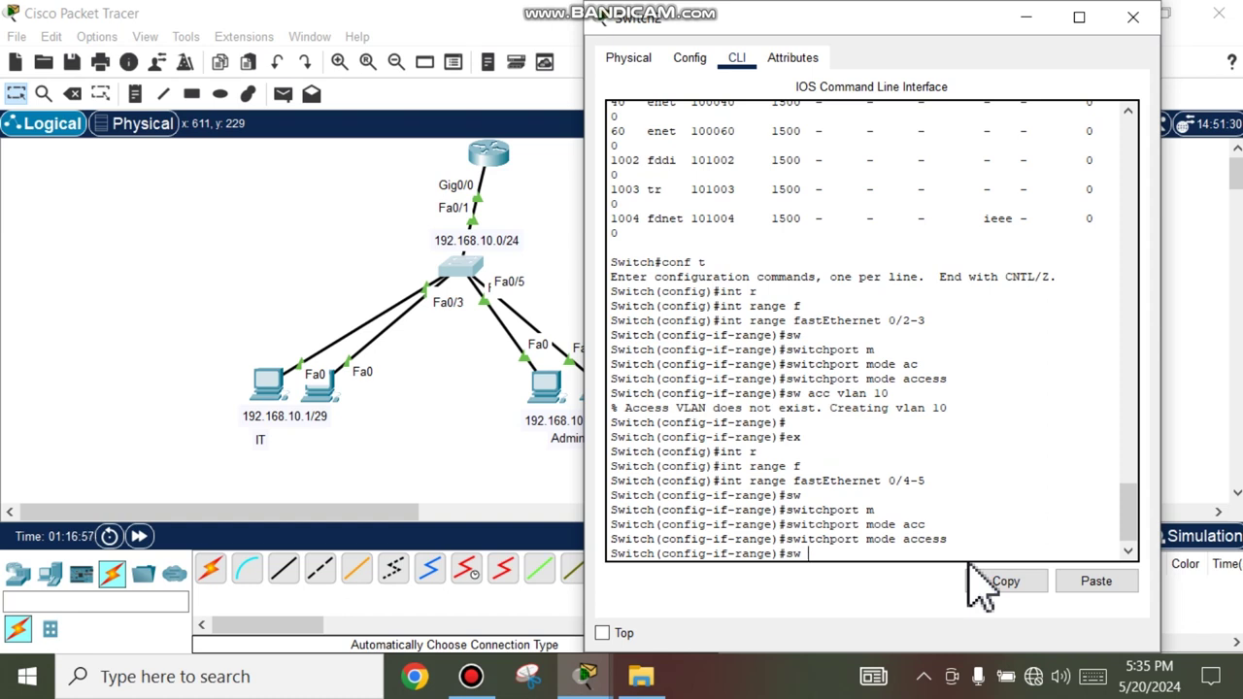
Assign Fa0/4–5 to access VLAN 60 and exit back to the privileged prompt
type("sw a")
key("BackSpace")
type("cc")
key("Tab")
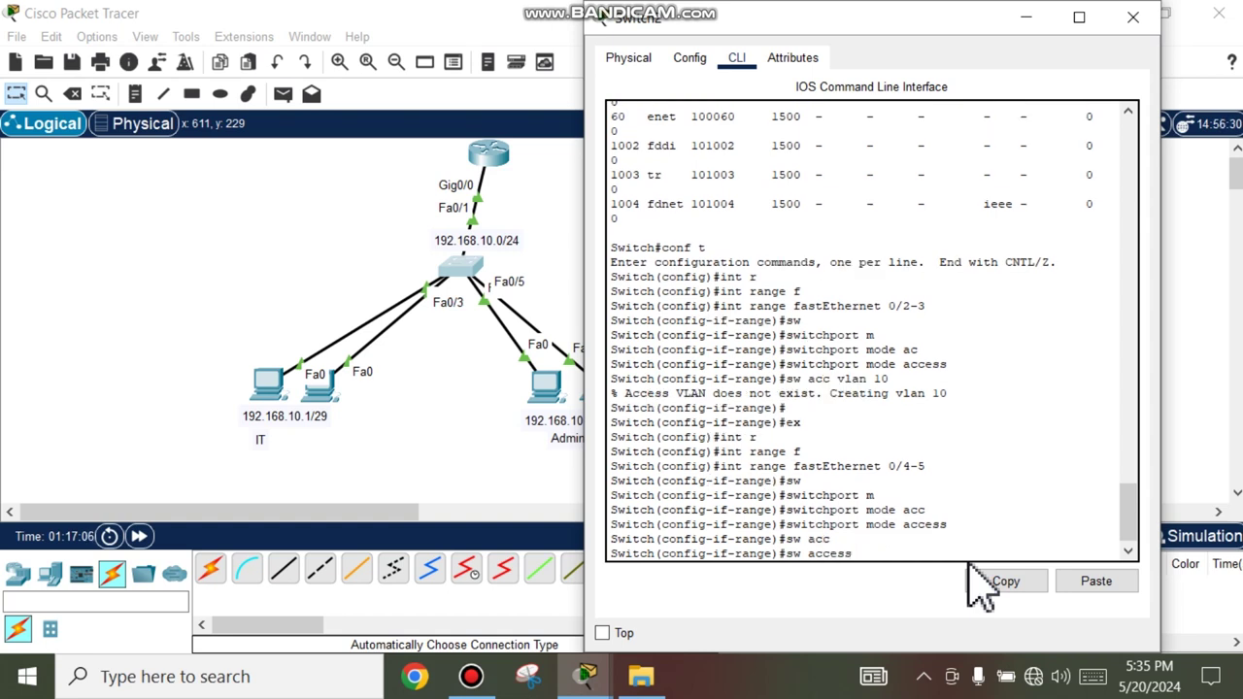
type("vl")
key("Tab")
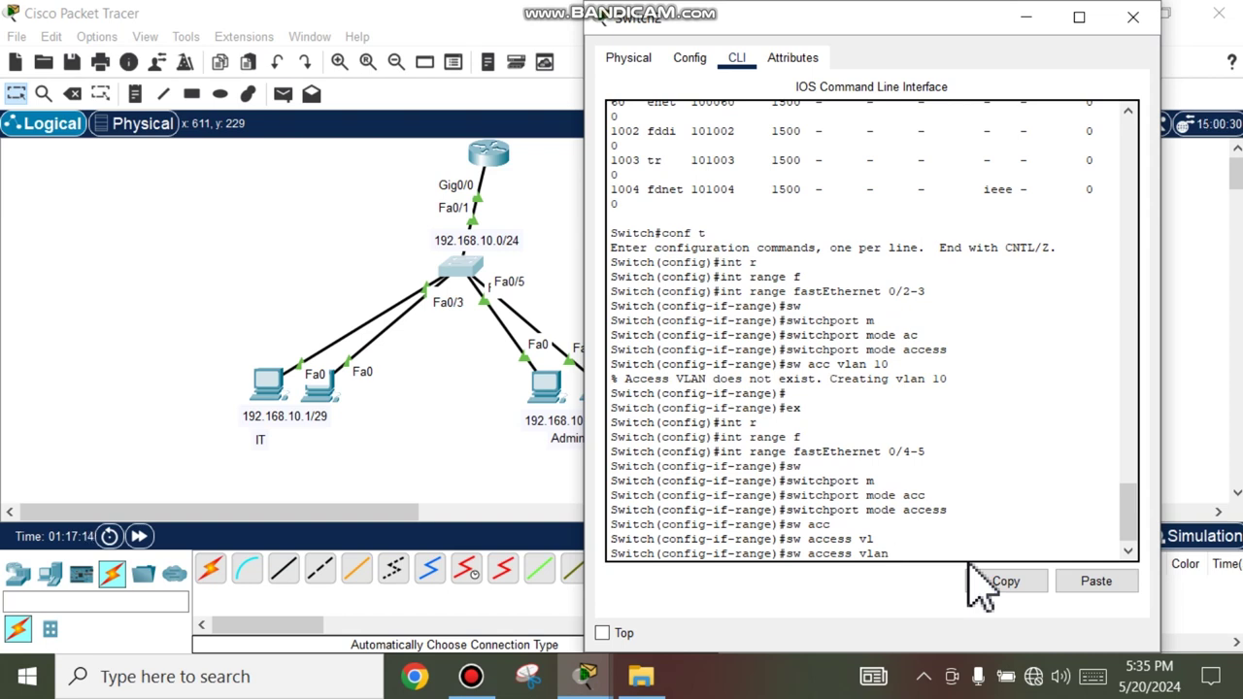
type("60")
key("Return")
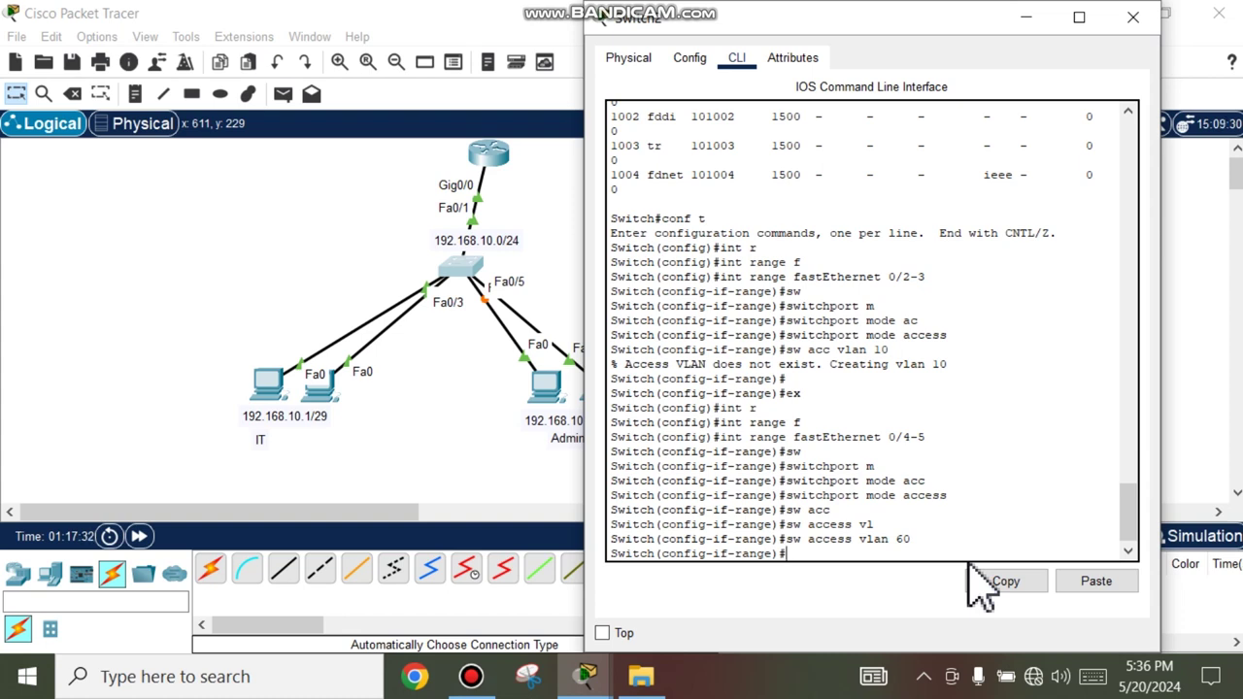
type("e")
key("Return")
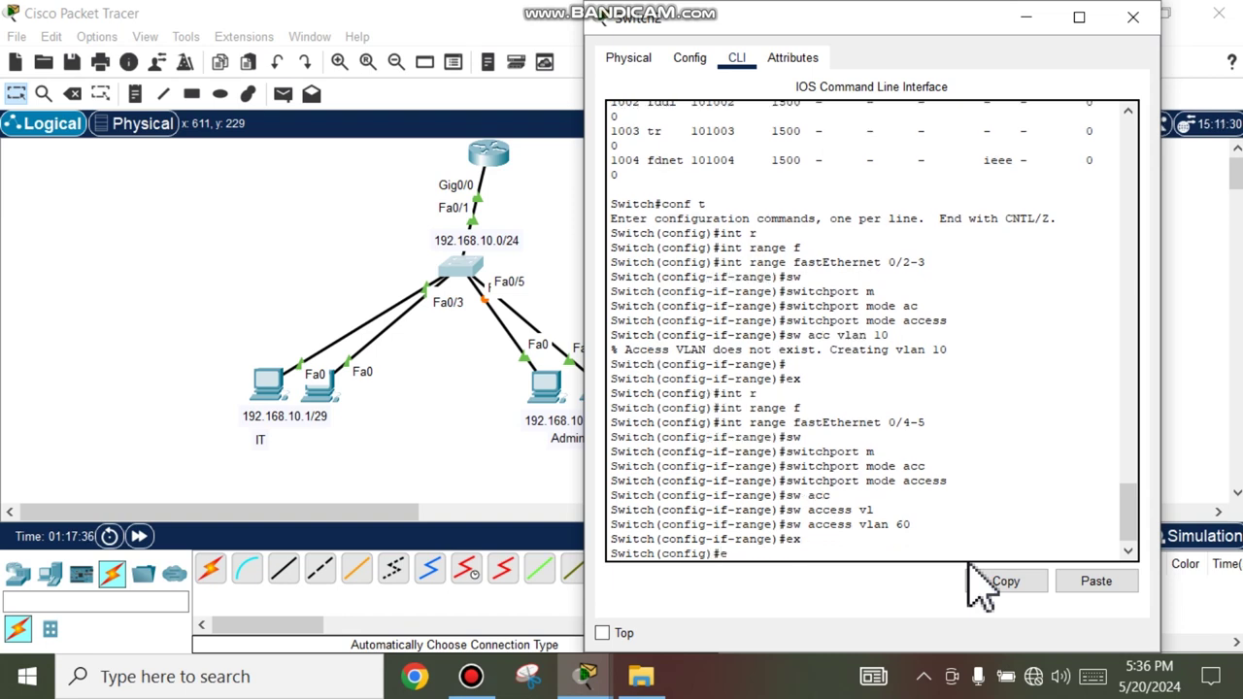
key("Return")
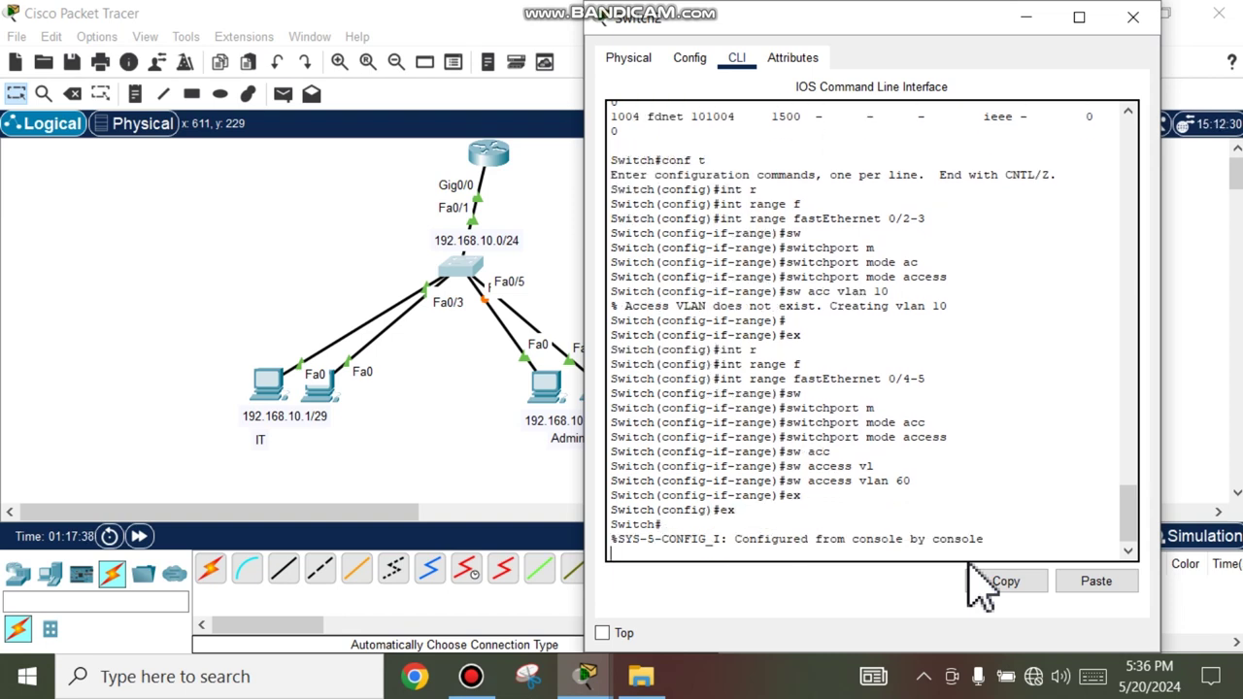
key("Return")
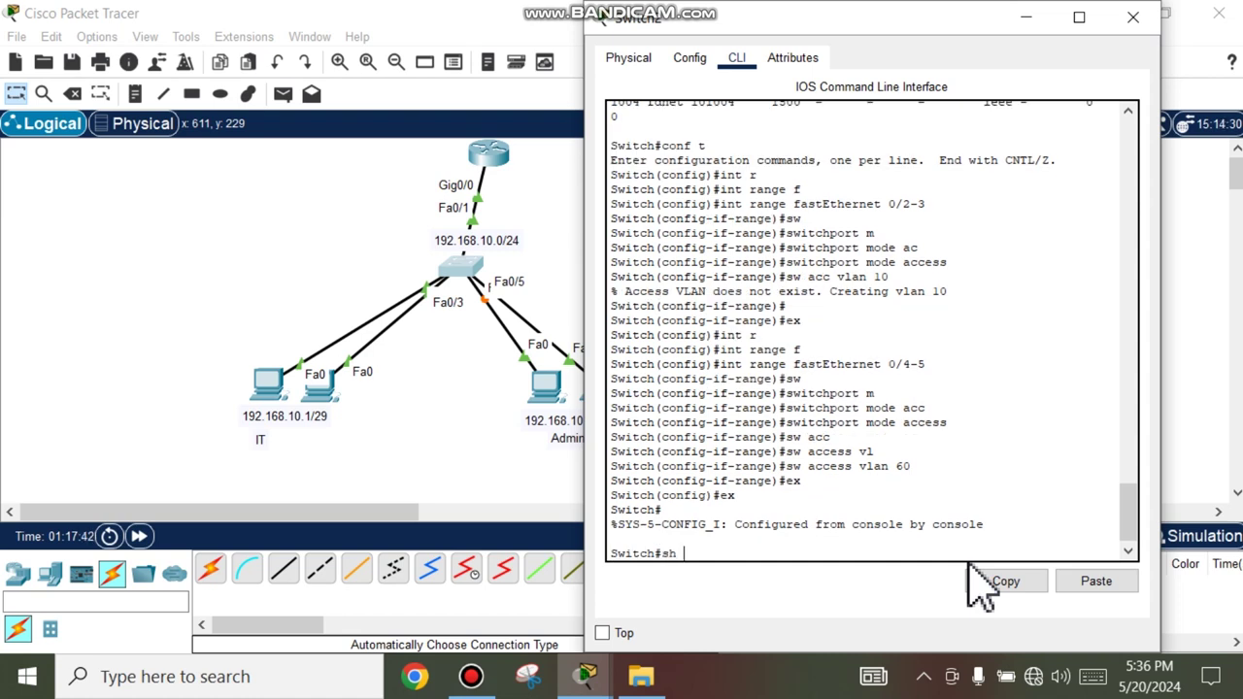
Run sh vlan brief to verify Fa0/2–3 in VLAN 10 and Fa0/4–5 in HR, then close Switch2's window
type("sh vl br")
key("Return")
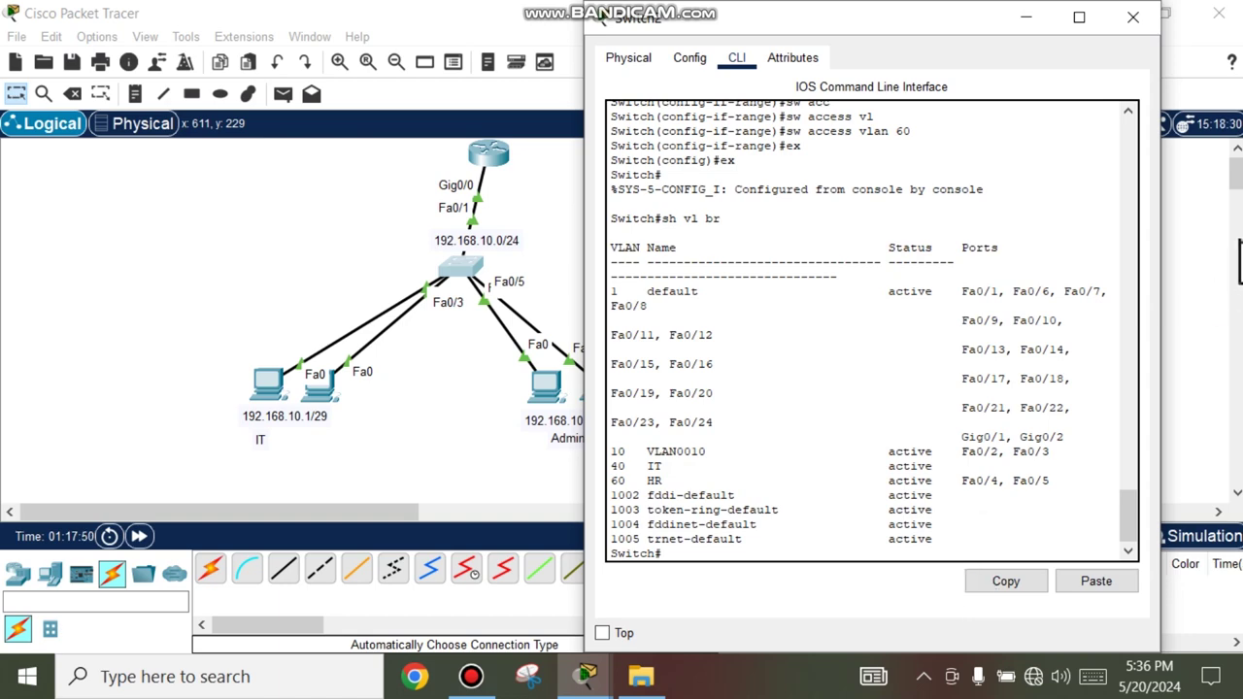
left_click(1086, 20)
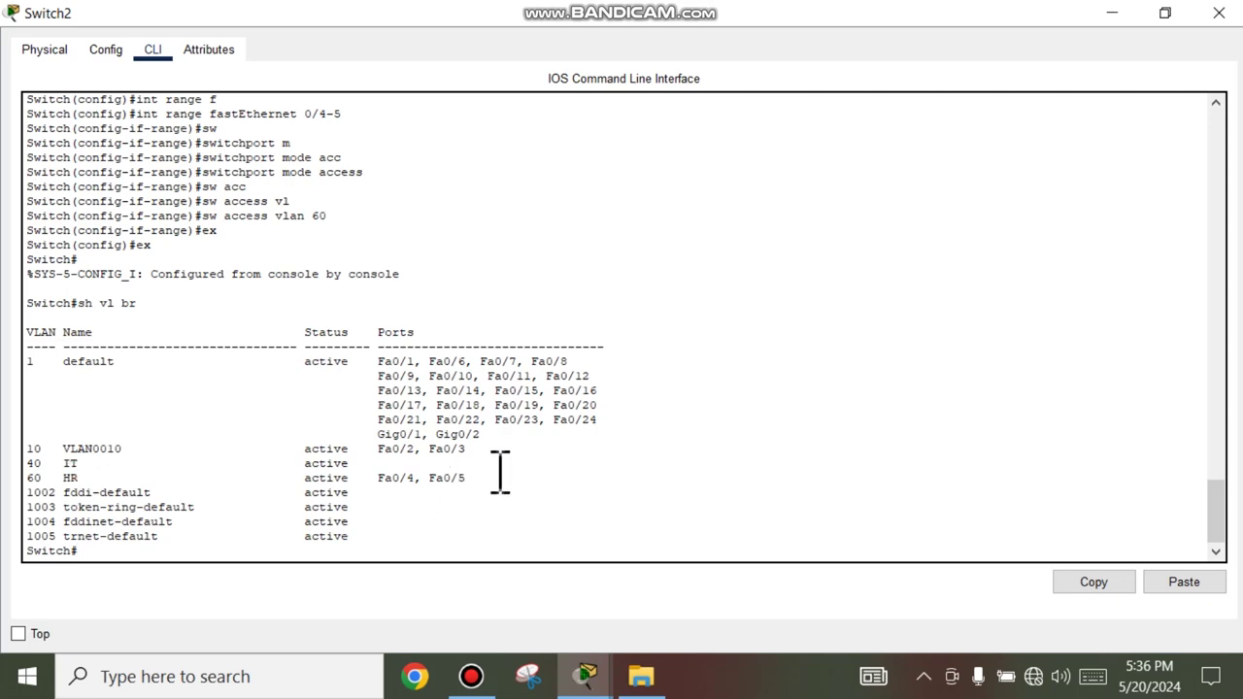
left_click(1219, 12)
left_click(743, 331)
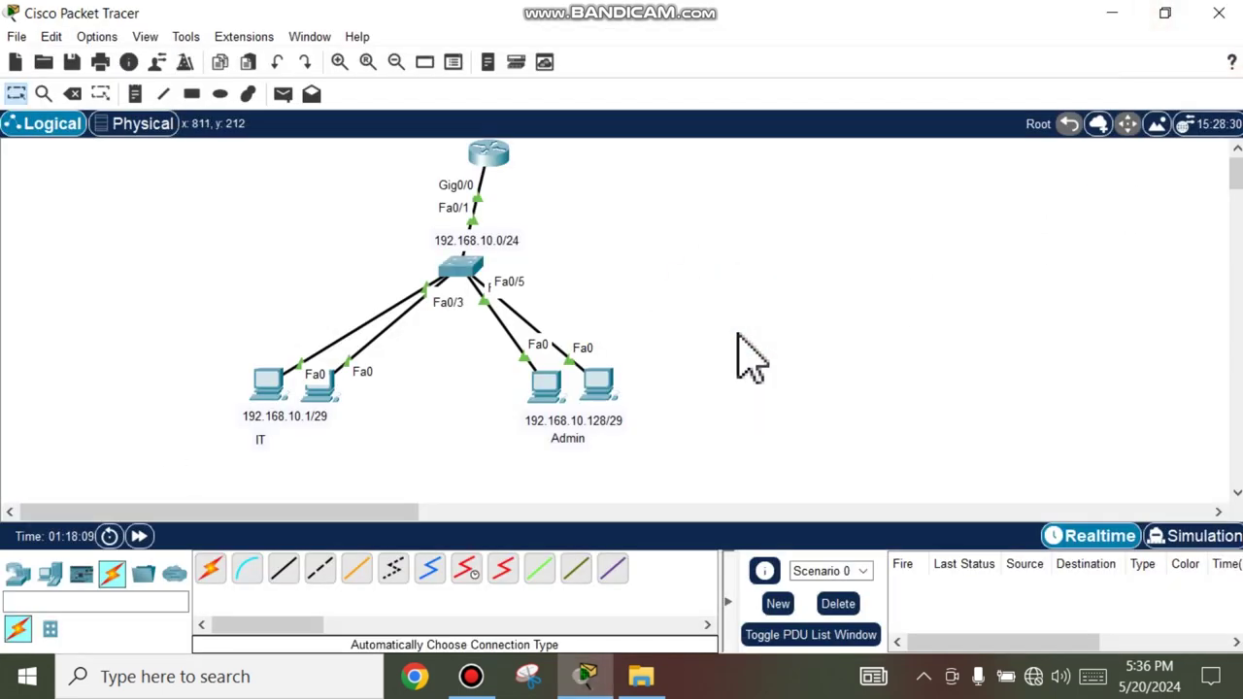
Switch PC1 back to DHCP, which falls back to APIPA address 169.254.141.43
left_click(333, 381)
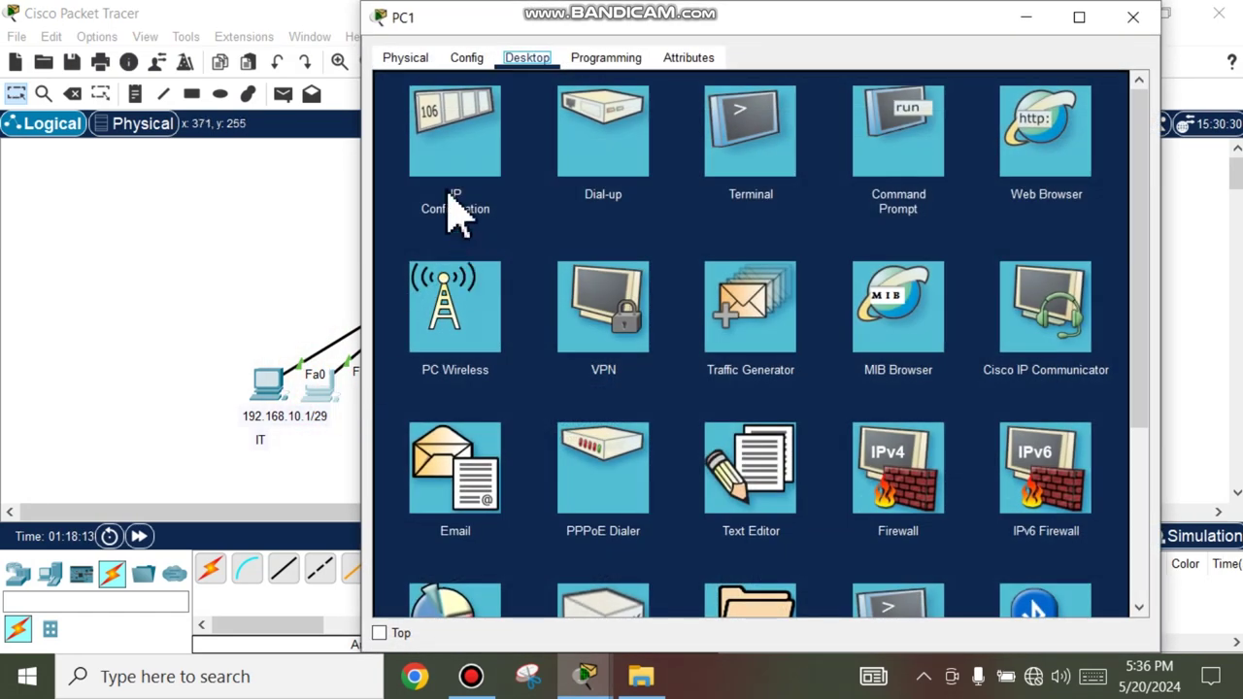
left_click(466, 181)
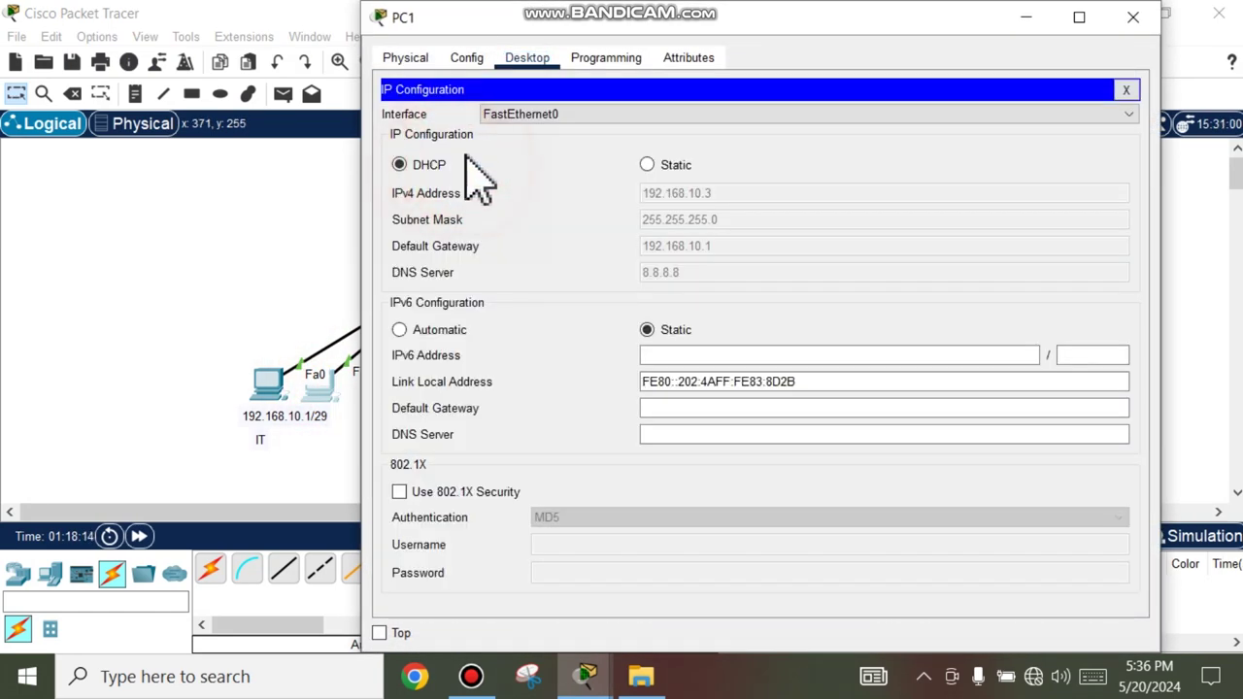
left_click(649, 167)
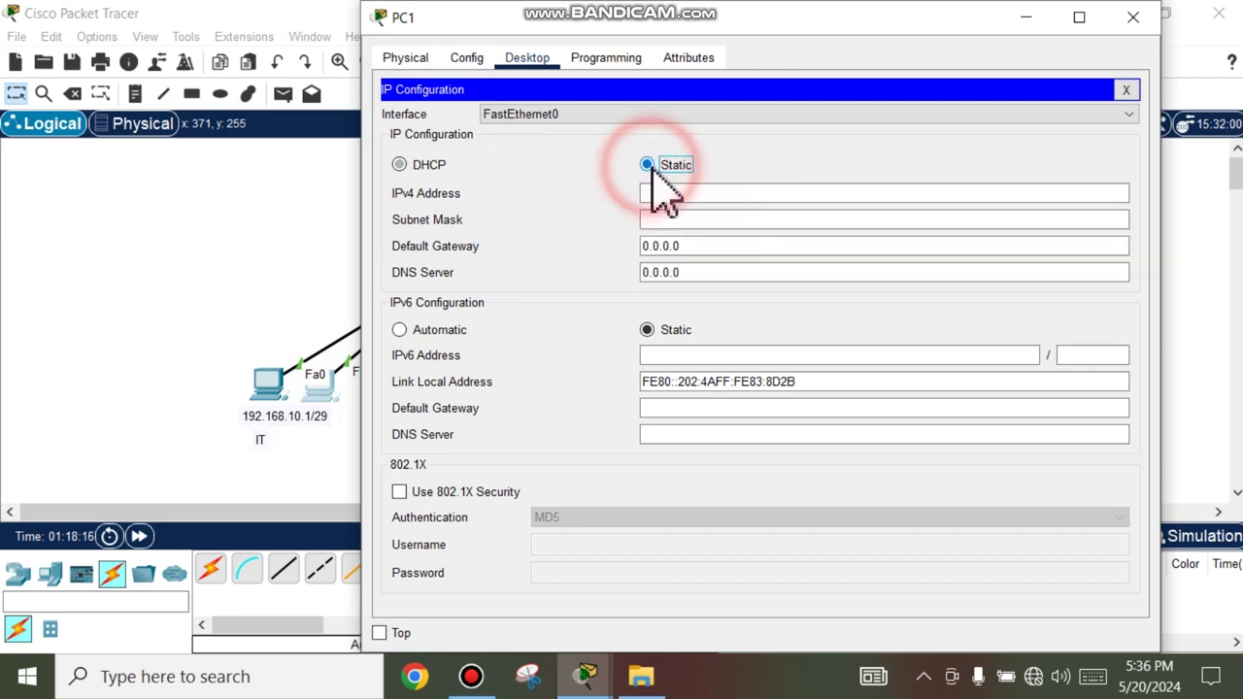
left_click(401, 166)
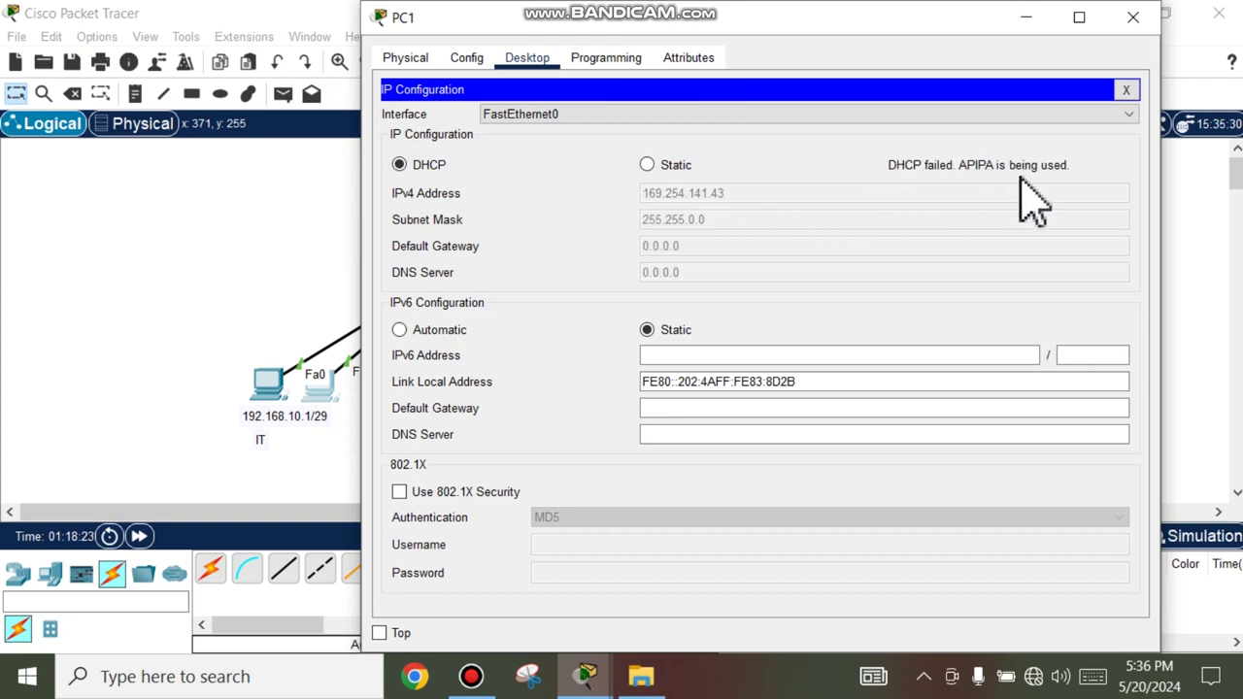
Close PC1's IP Configuration panel and device window to return to the topology
left_click(1125, 90)
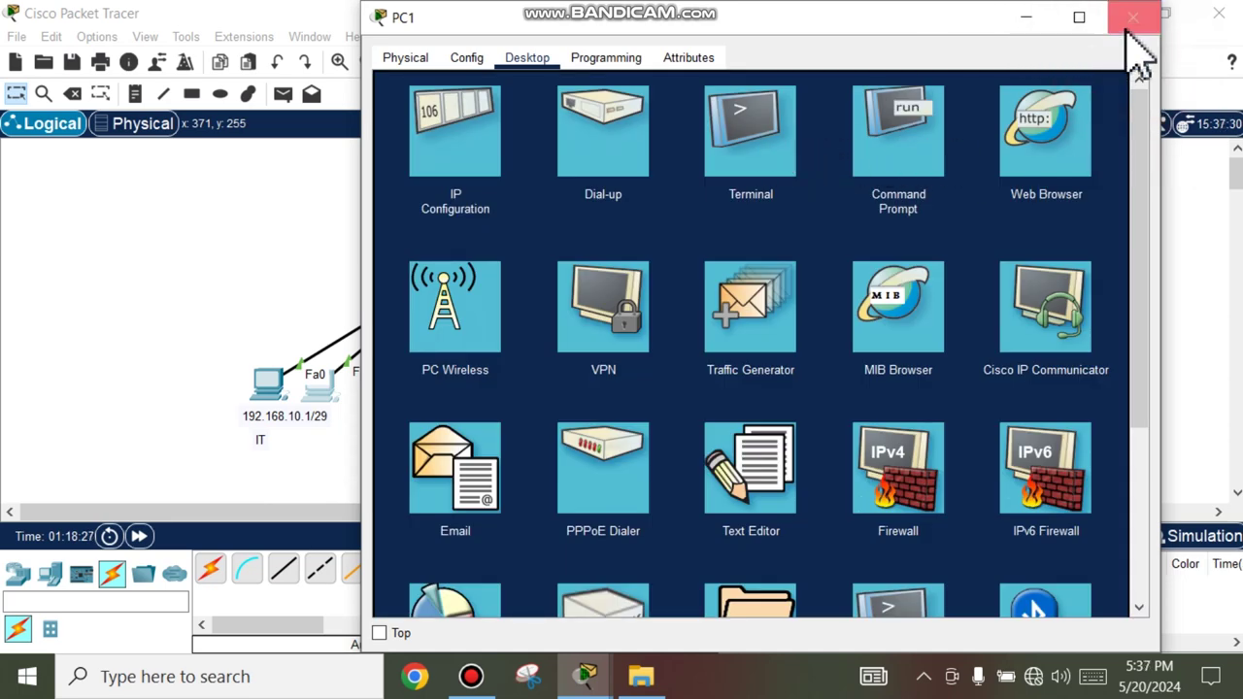
left_click(1133, 16)
left_click(402, 397)
Set the Admin PC2 to DHCP in its IP Configuration
left_click(549, 389)
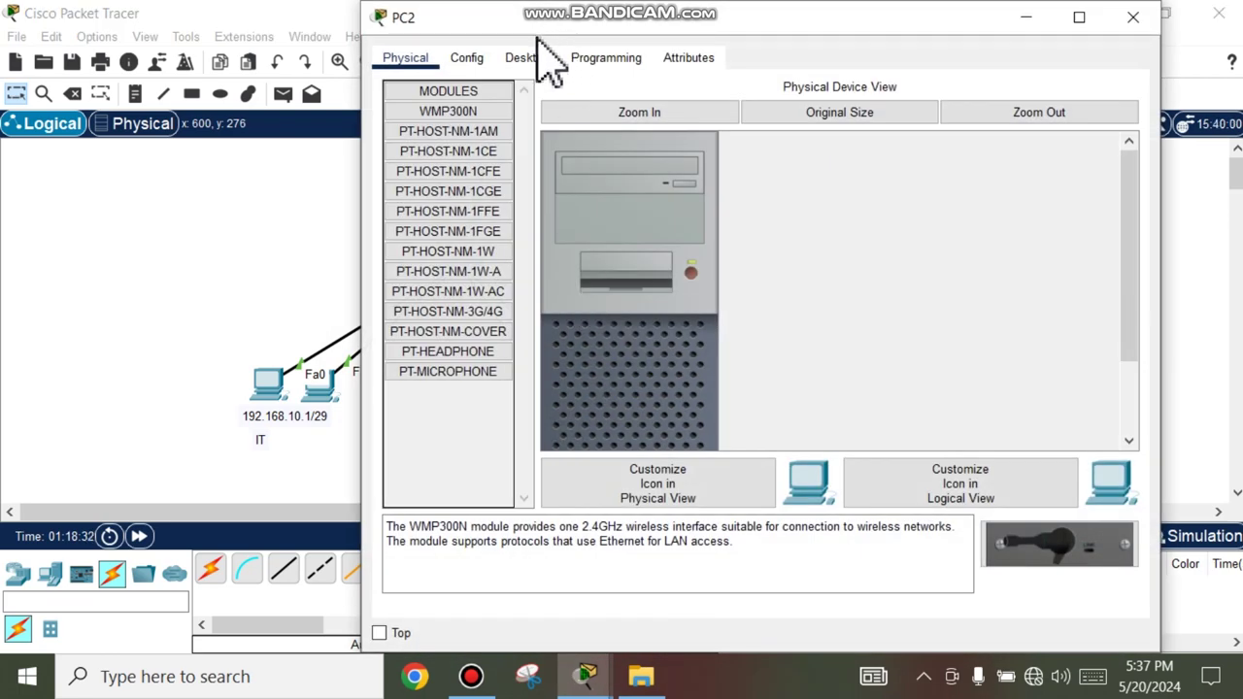
left_click(527, 59)
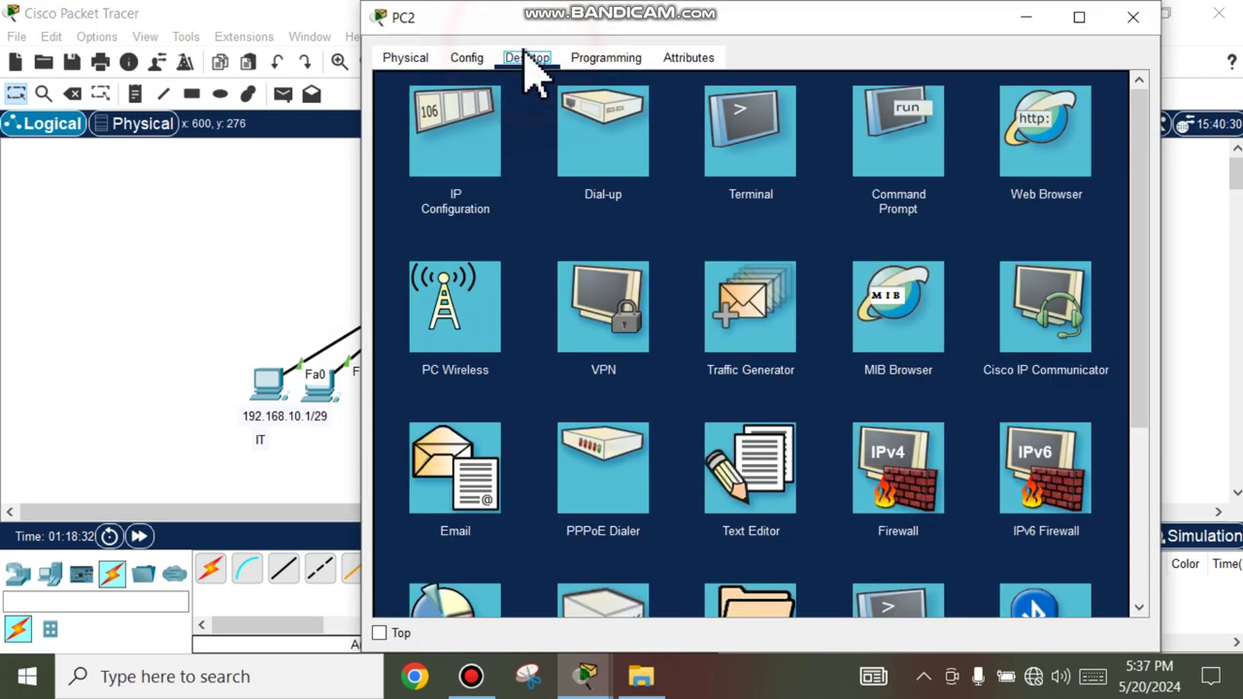
left_click(463, 147)
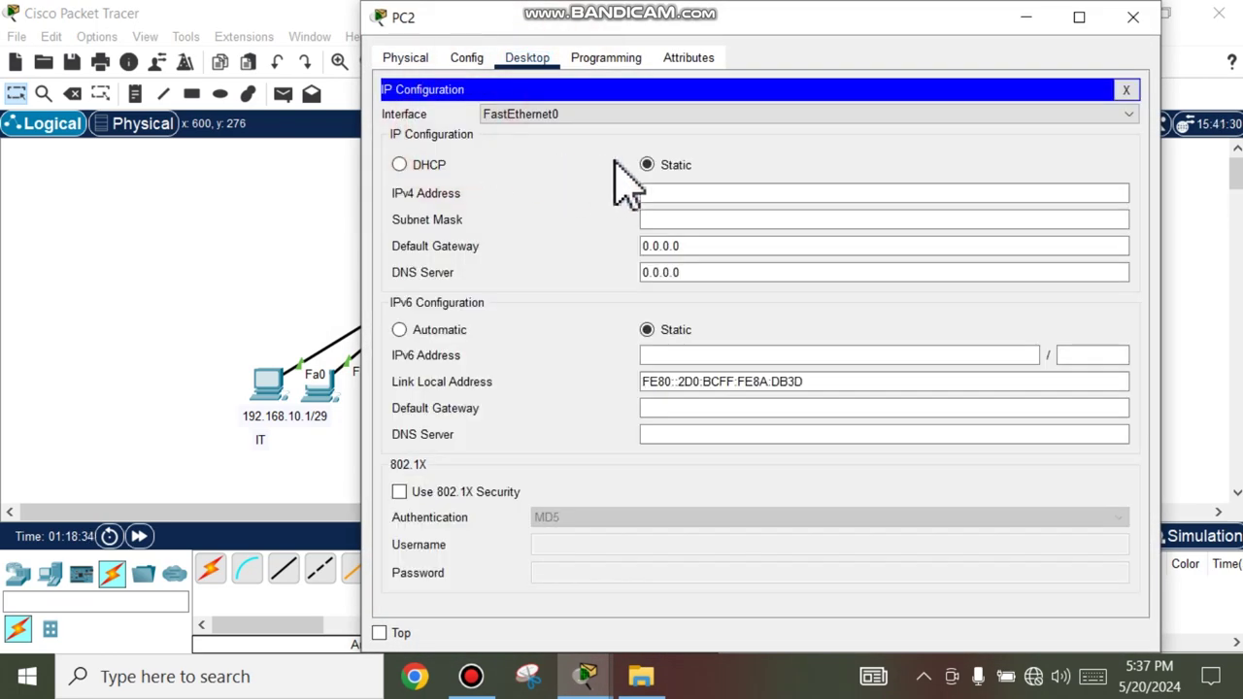
left_click(400, 162)
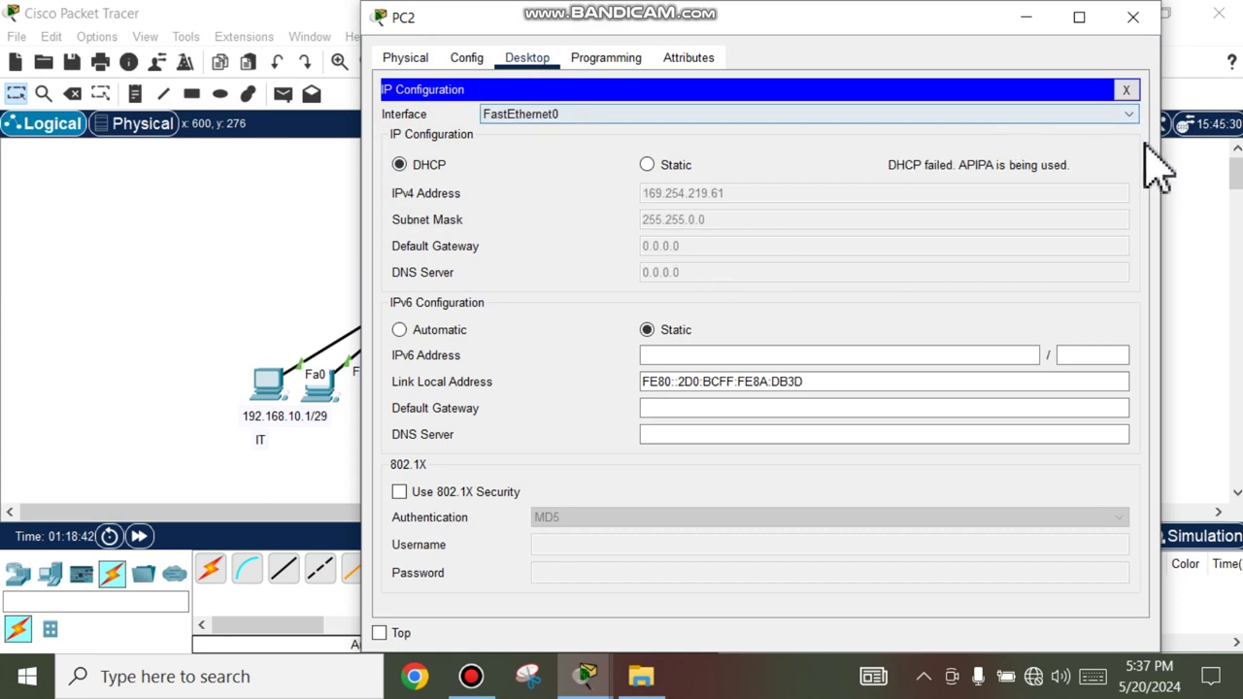
left_click(1127, 89)
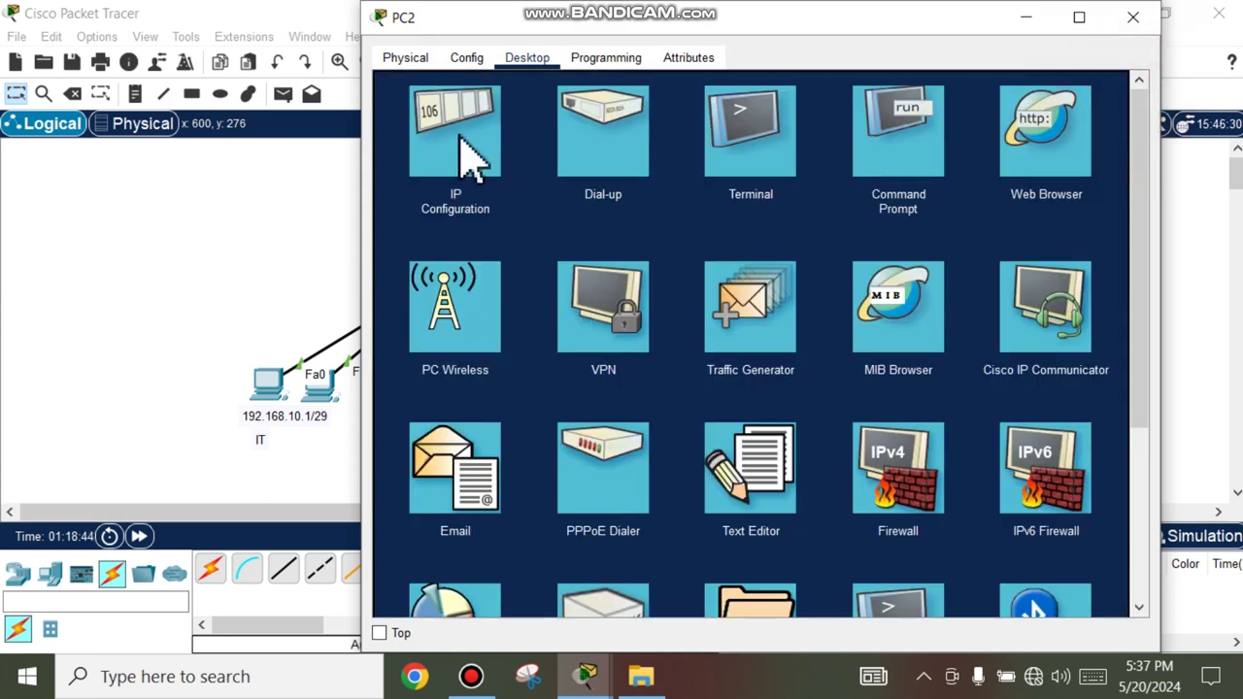
Give PC2 the static IPv4 address 192.168.10.5
left_click(464, 158)
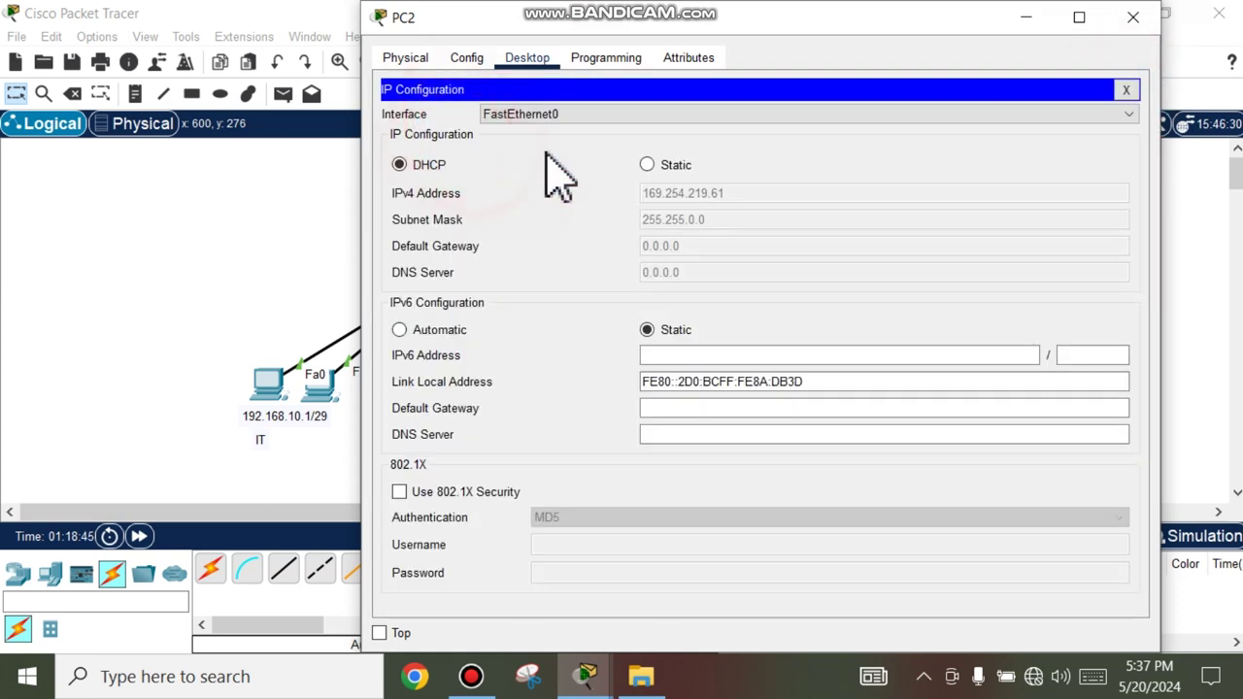
left_click(647, 165)
left_click(654, 194)
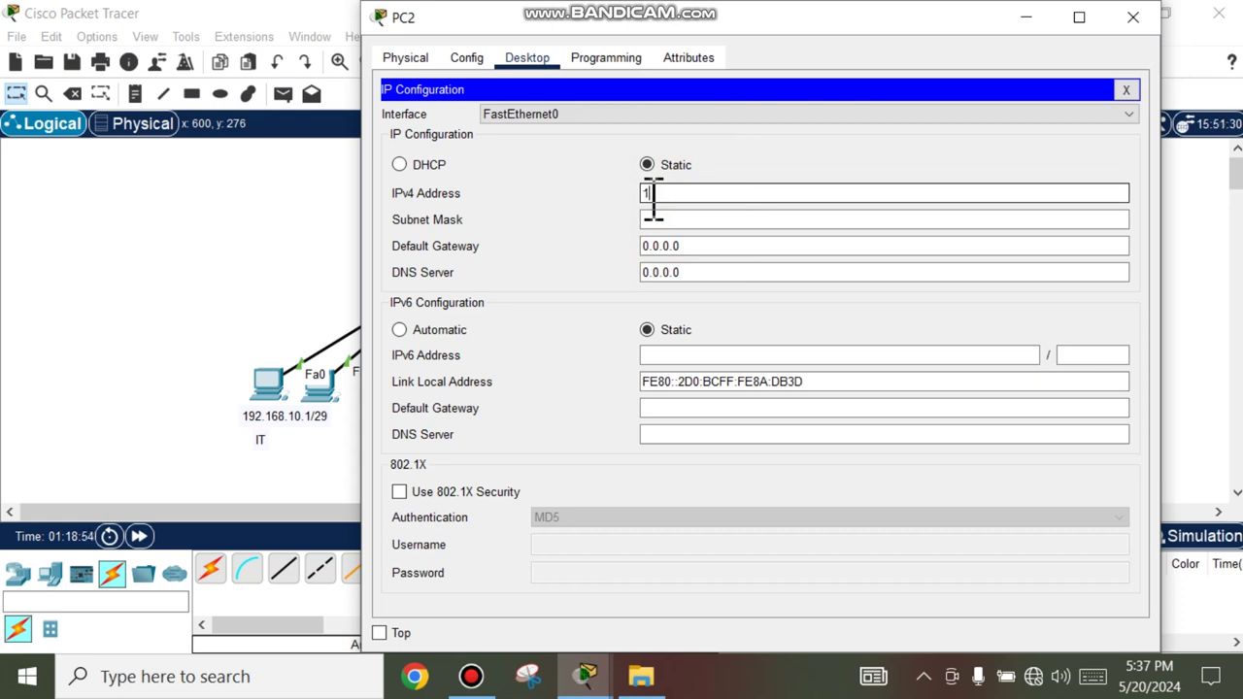
type("192.168.10.5")
left_click(681, 219)
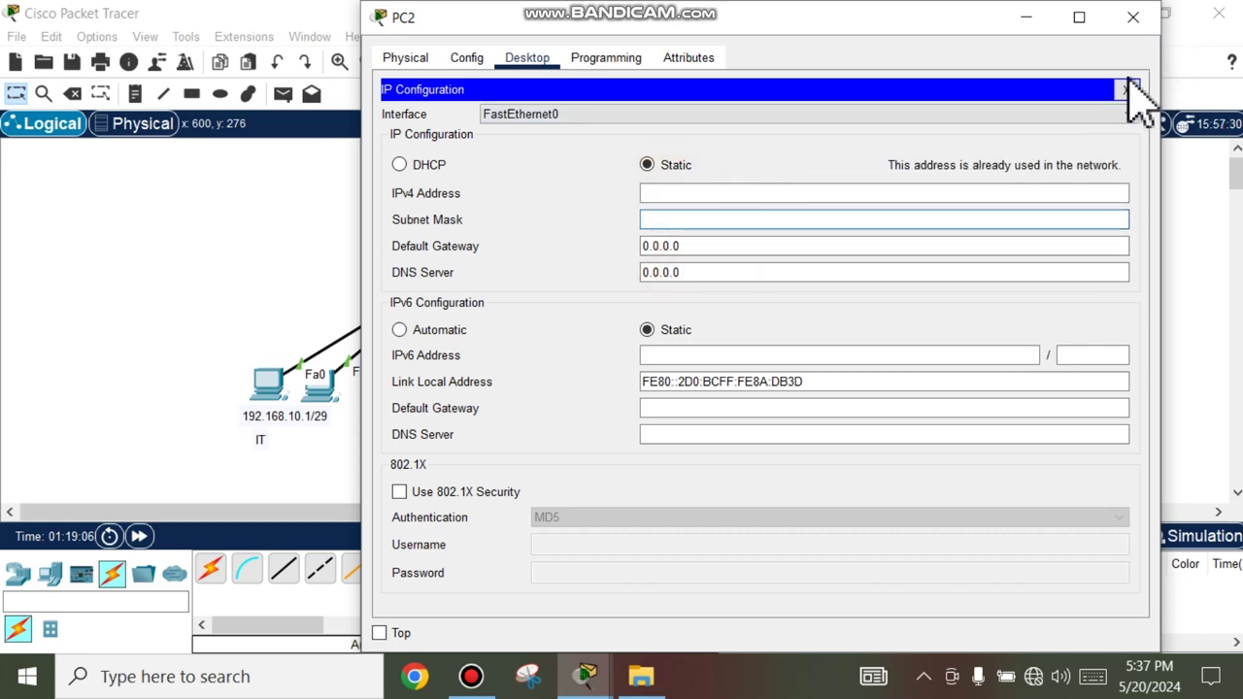
Return PC2 to DHCP after 192.168.10.5 conflicts, leaving APIPA 169.254.219.61
left_click(1129, 89)
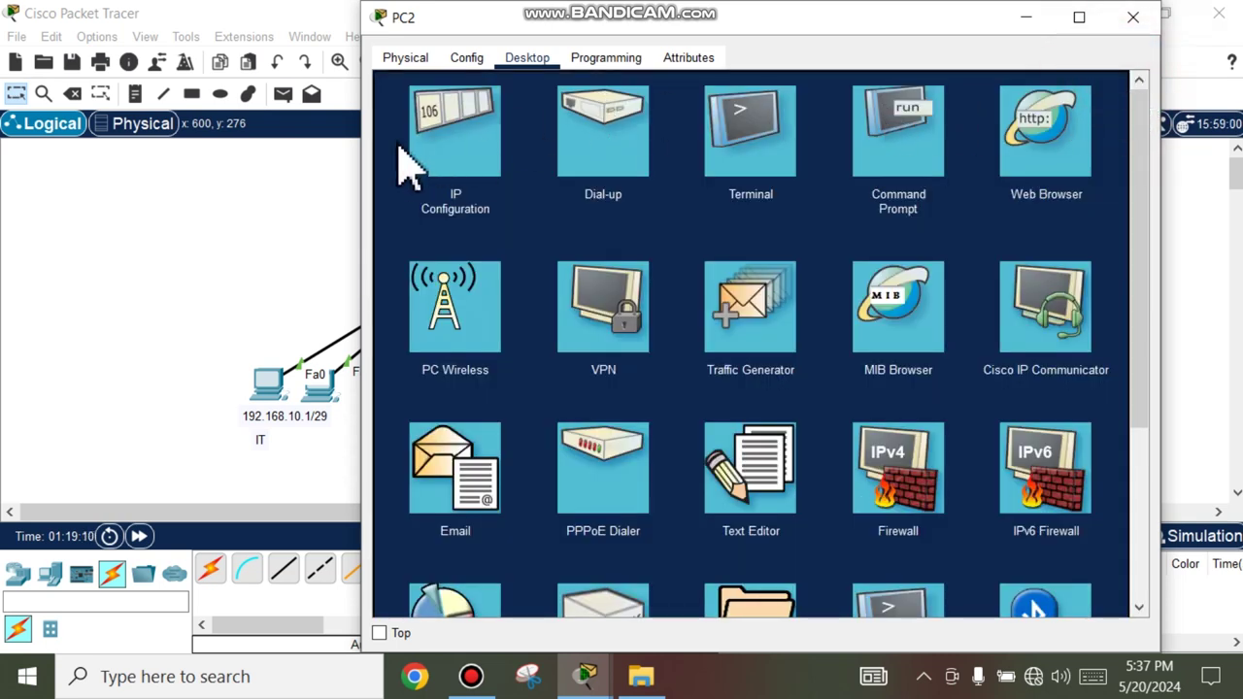
left_click(453, 163)
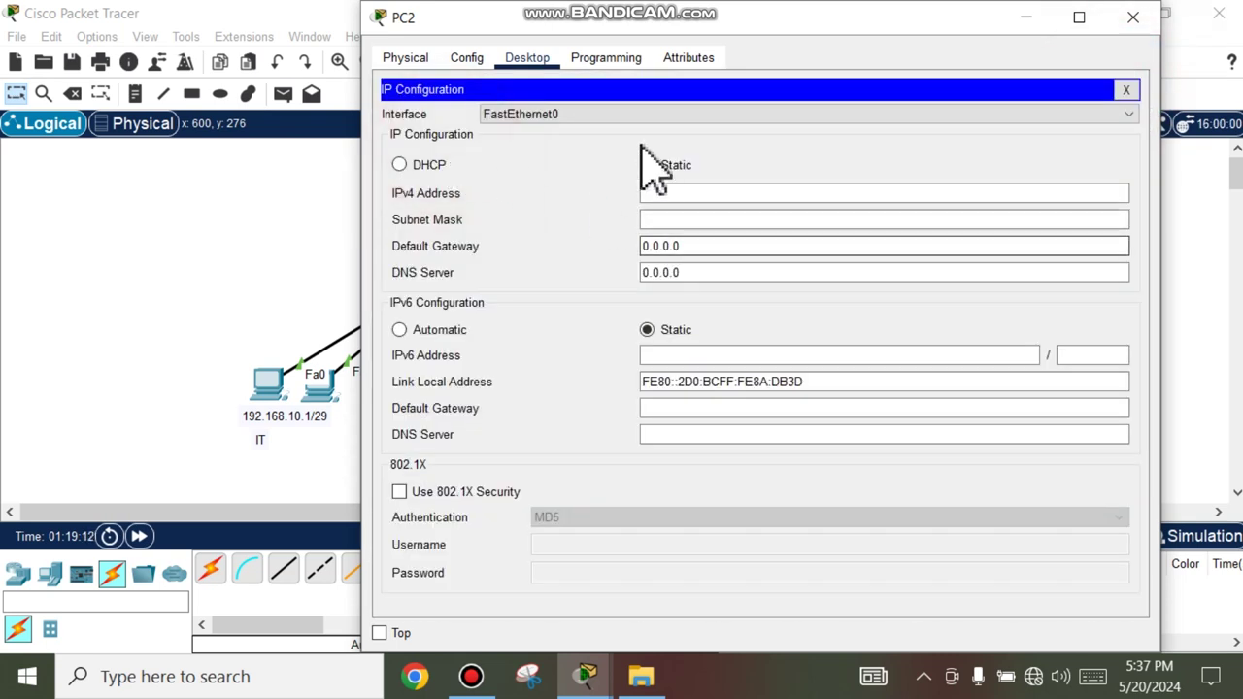
left_click(399, 165)
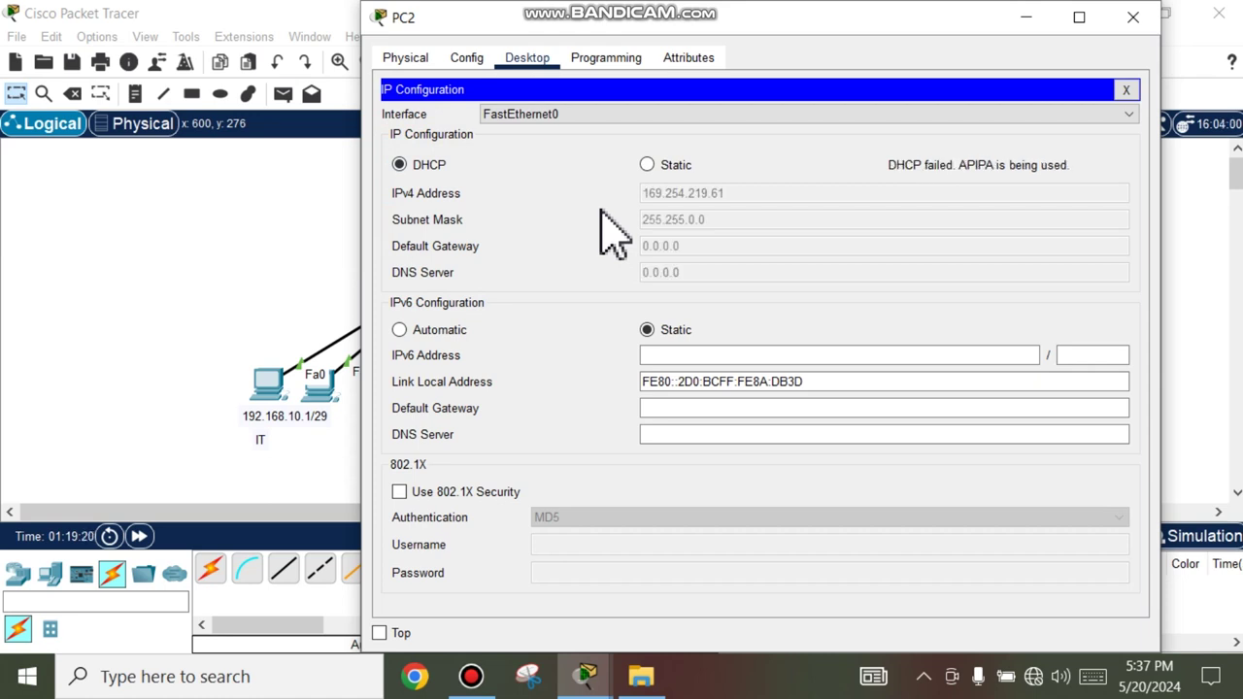
Set PC2 to static IP 192.168.10.10, mask 255.255.255.0, gateway 192.168.10.1
left_click(1126, 90)
left_click(452, 175)
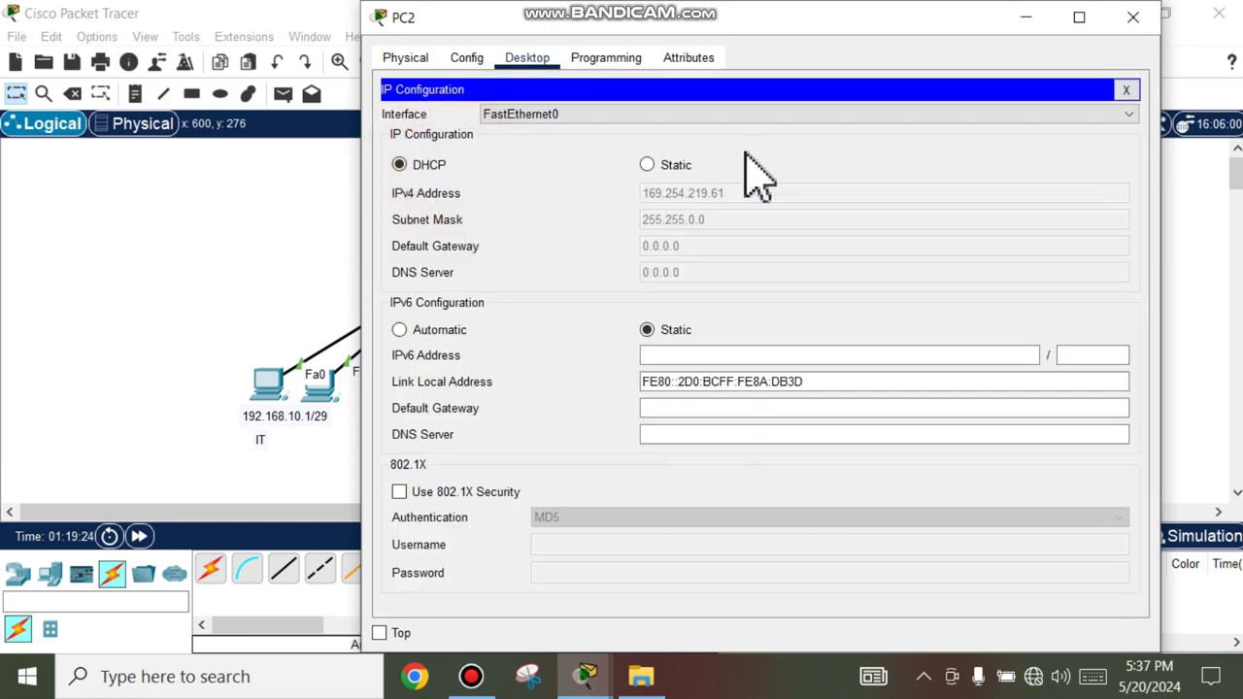
left_click(647, 165)
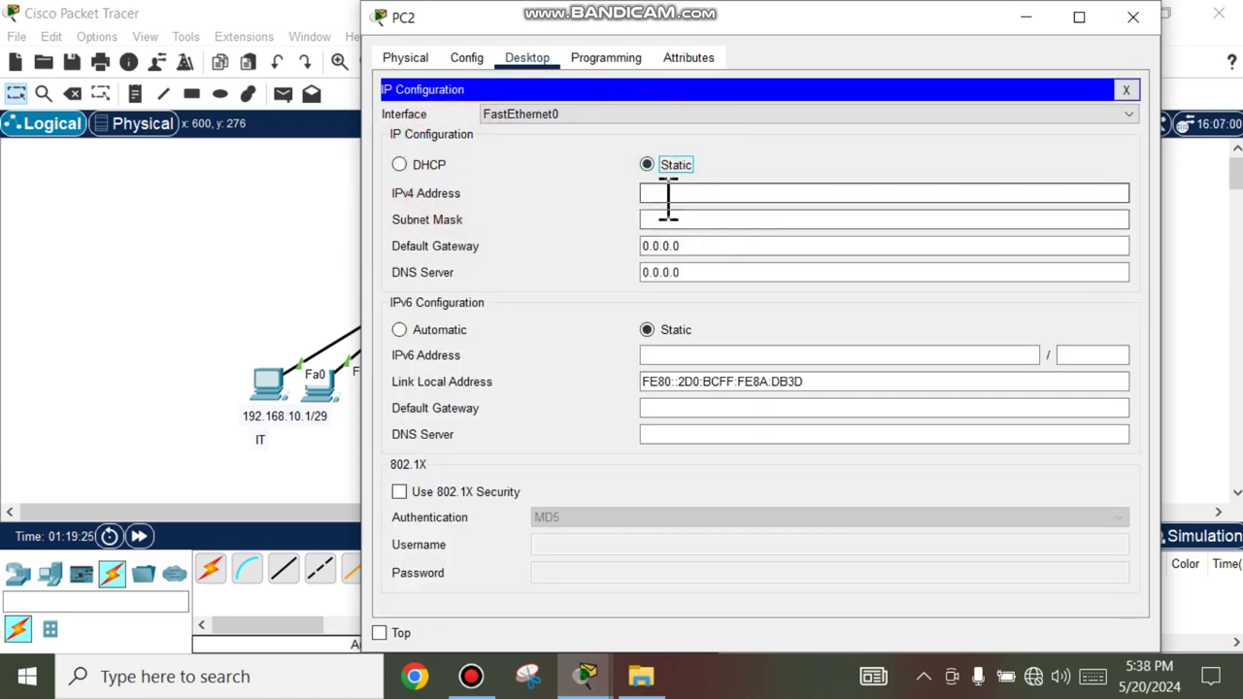
left_click(668, 195)
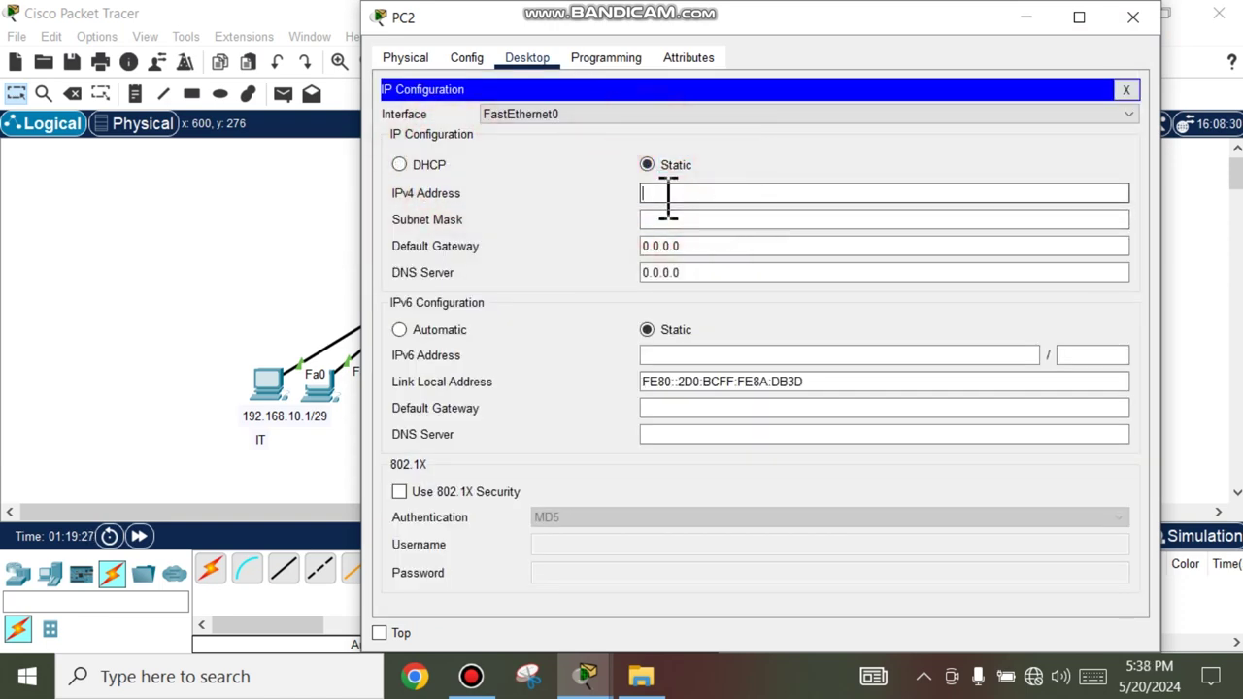
type("192.168.10.10")
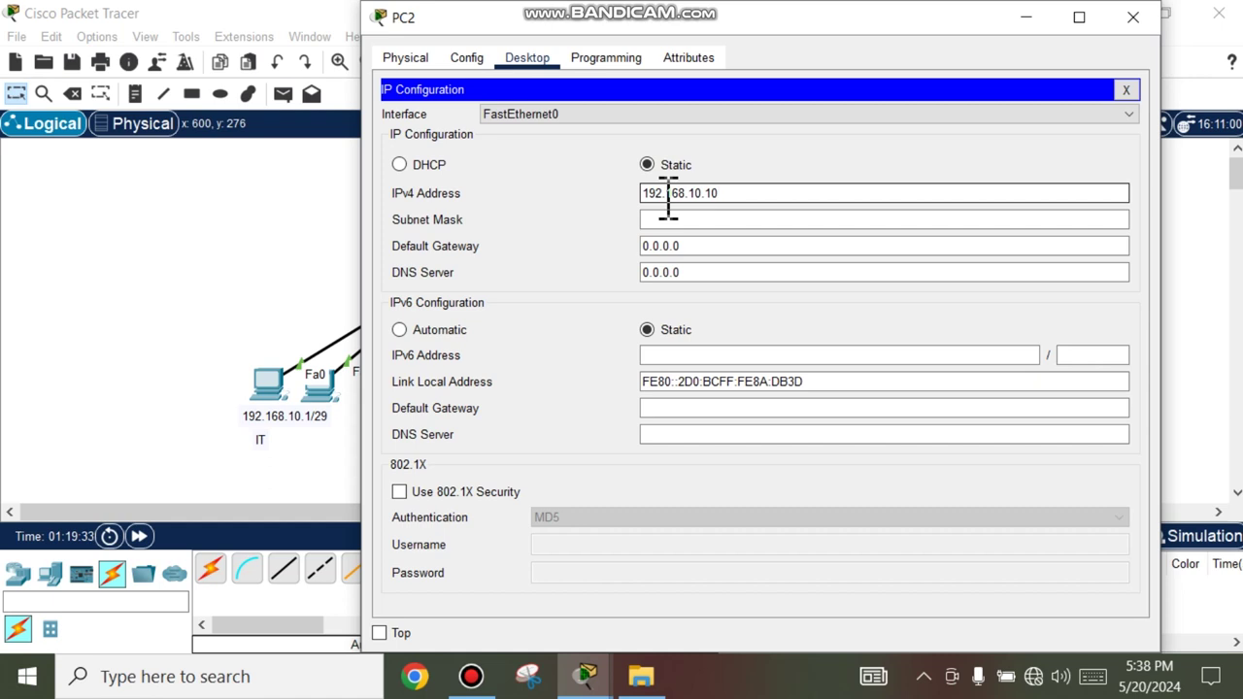
left_click(668, 220)
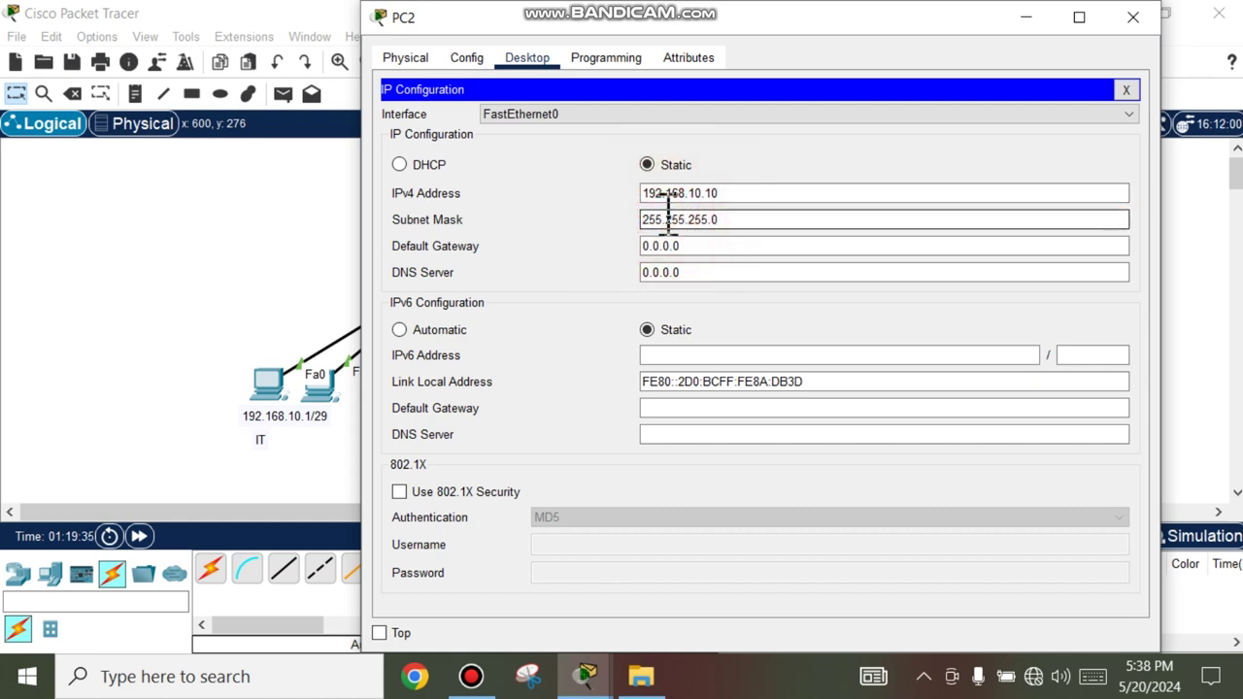
left_click(686, 244)
left_click(718, 227)
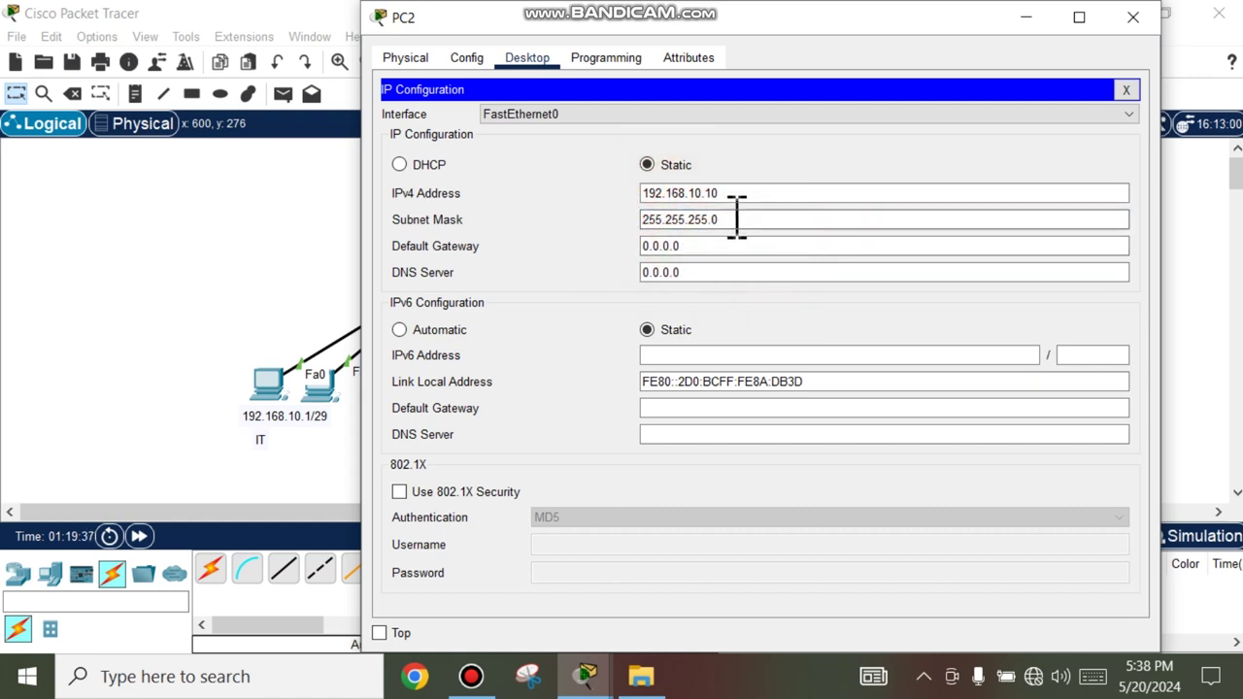
key("Tab")
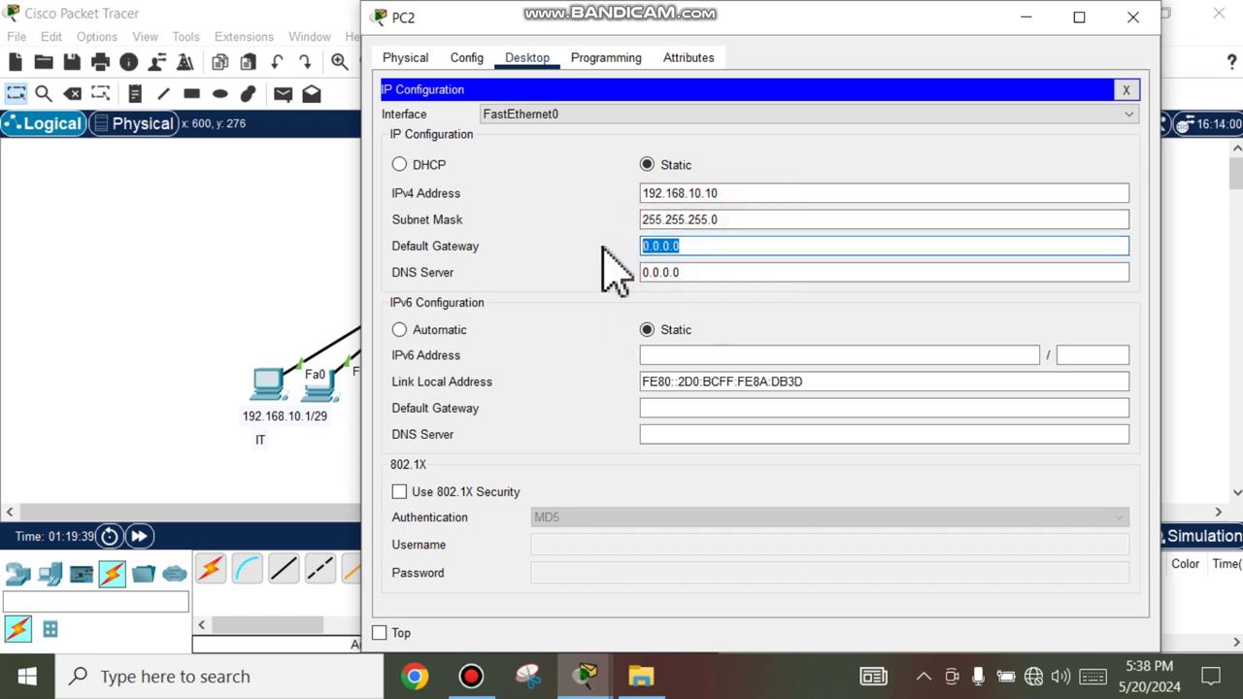
type("192.168.10")
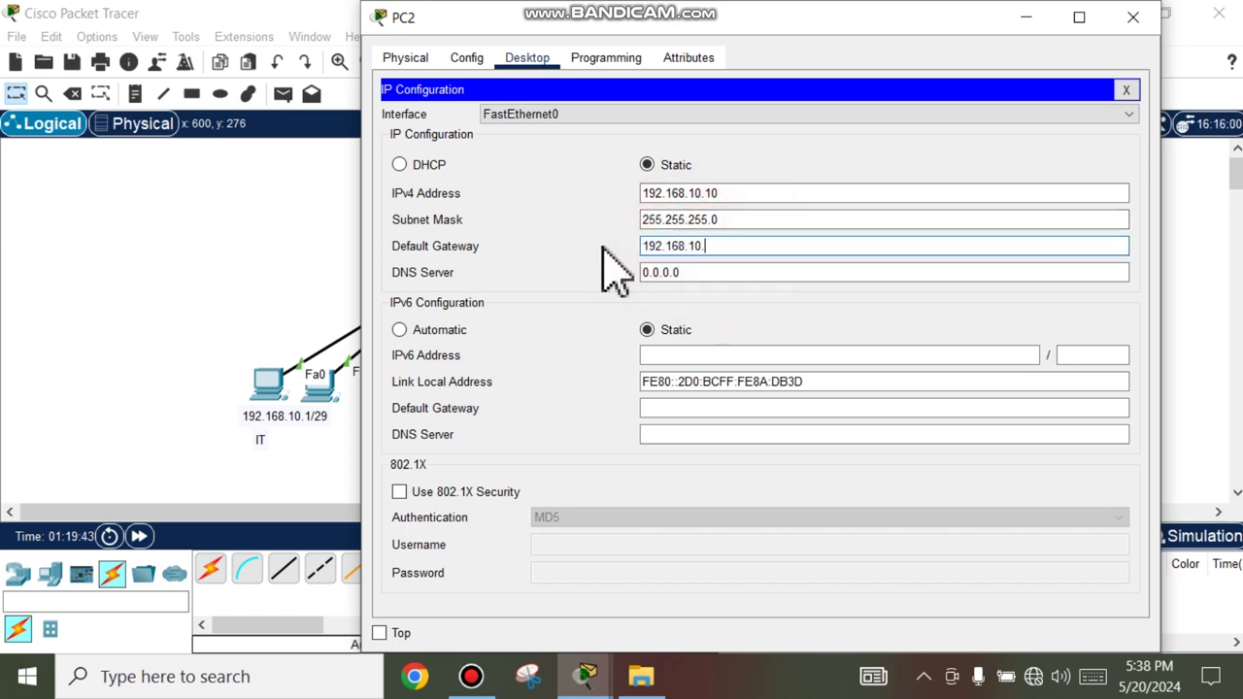
type(".1")
Toggle IT PC0 from Static back to DHCP, which falls back to APIPA 169.254.52.106
left_click(291, 301)
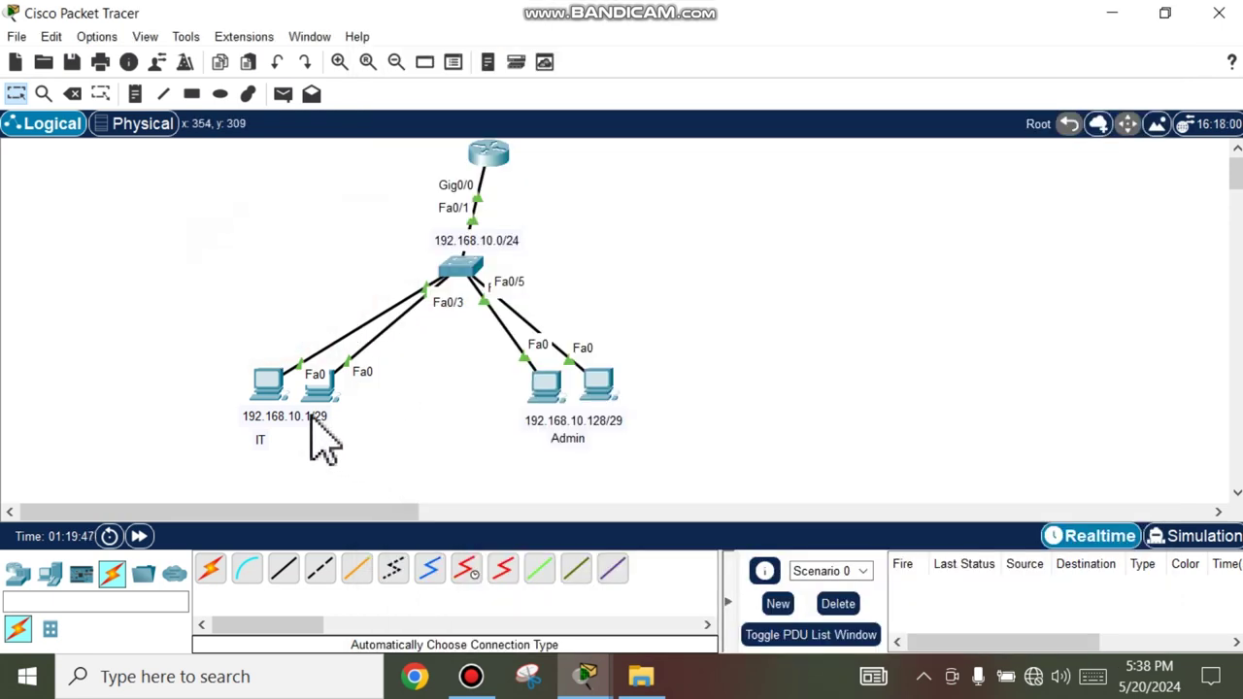
left_click(271, 388)
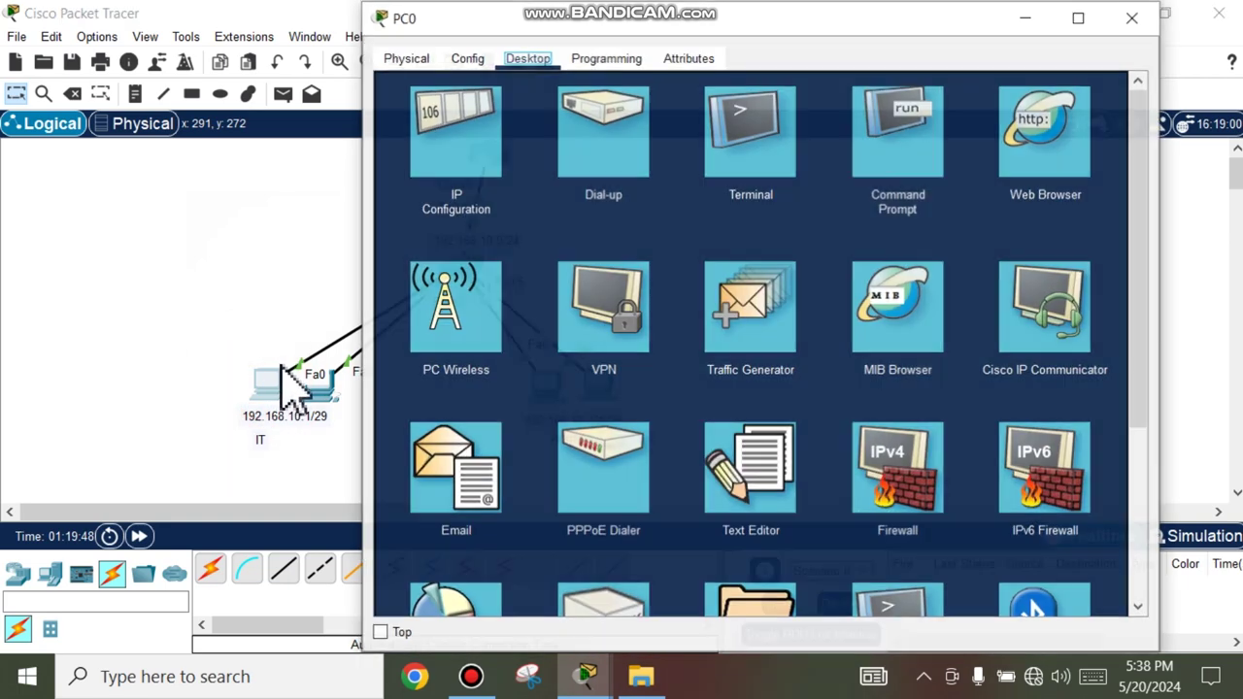
left_click(437, 151)
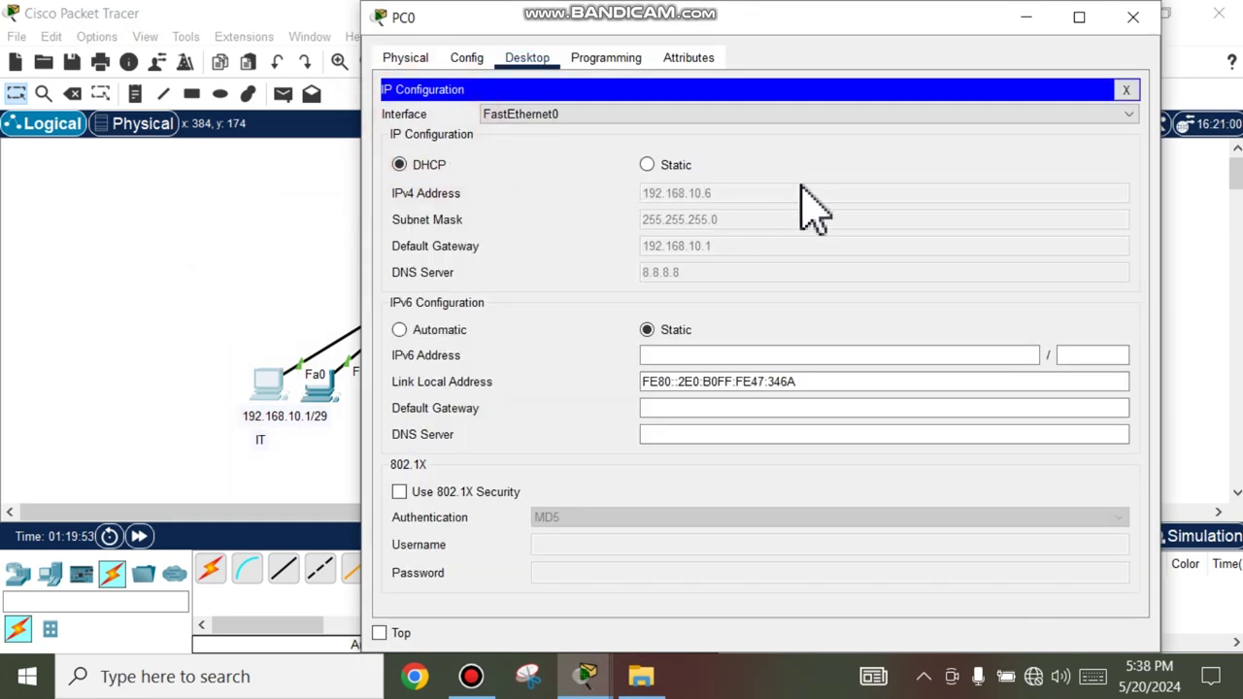
left_click(648, 165)
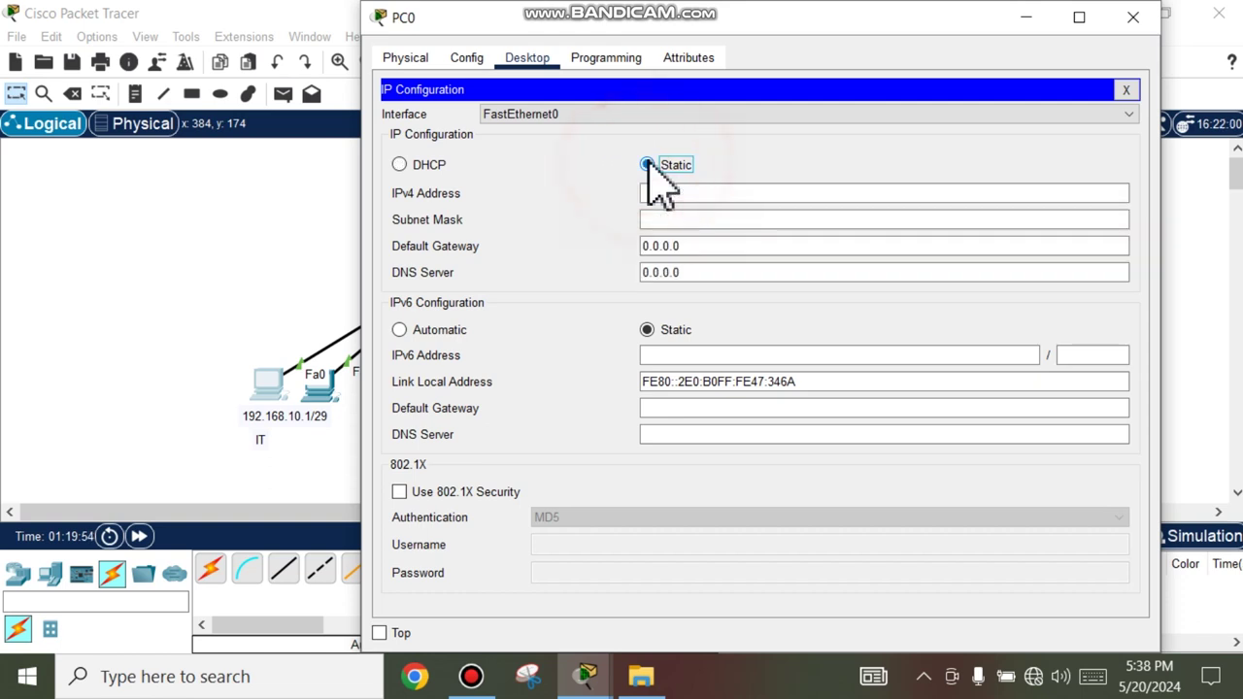
left_click(400, 166)
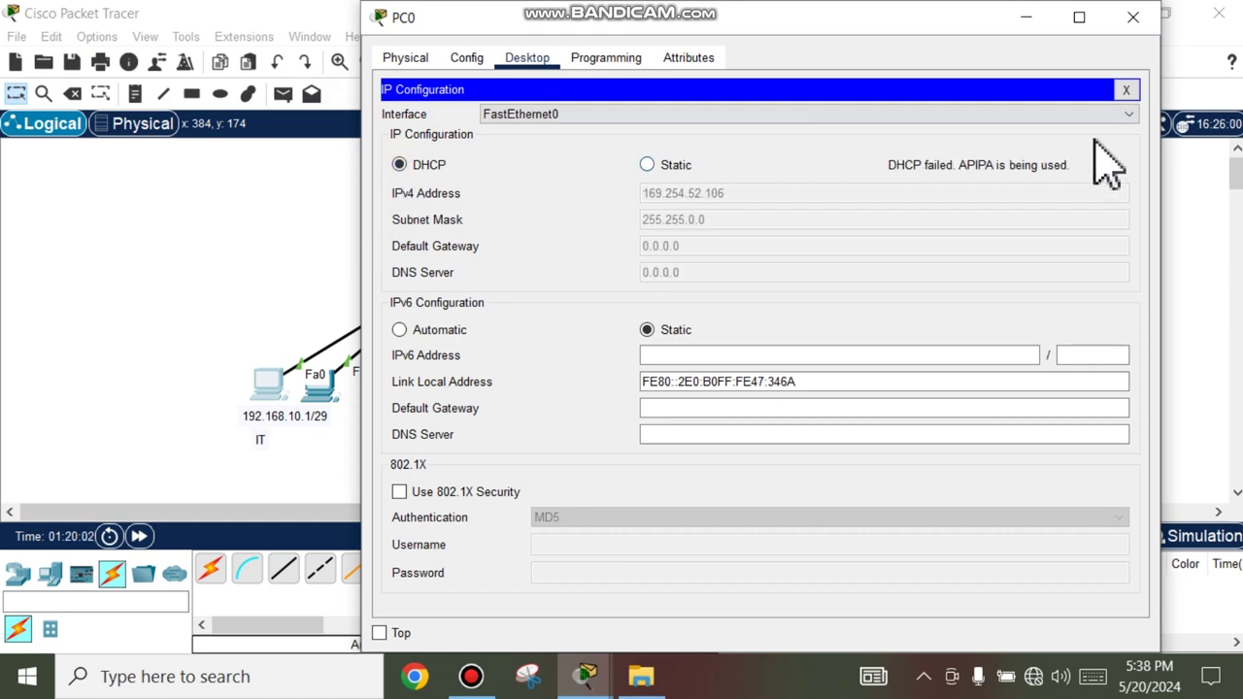
left_click(1126, 92)
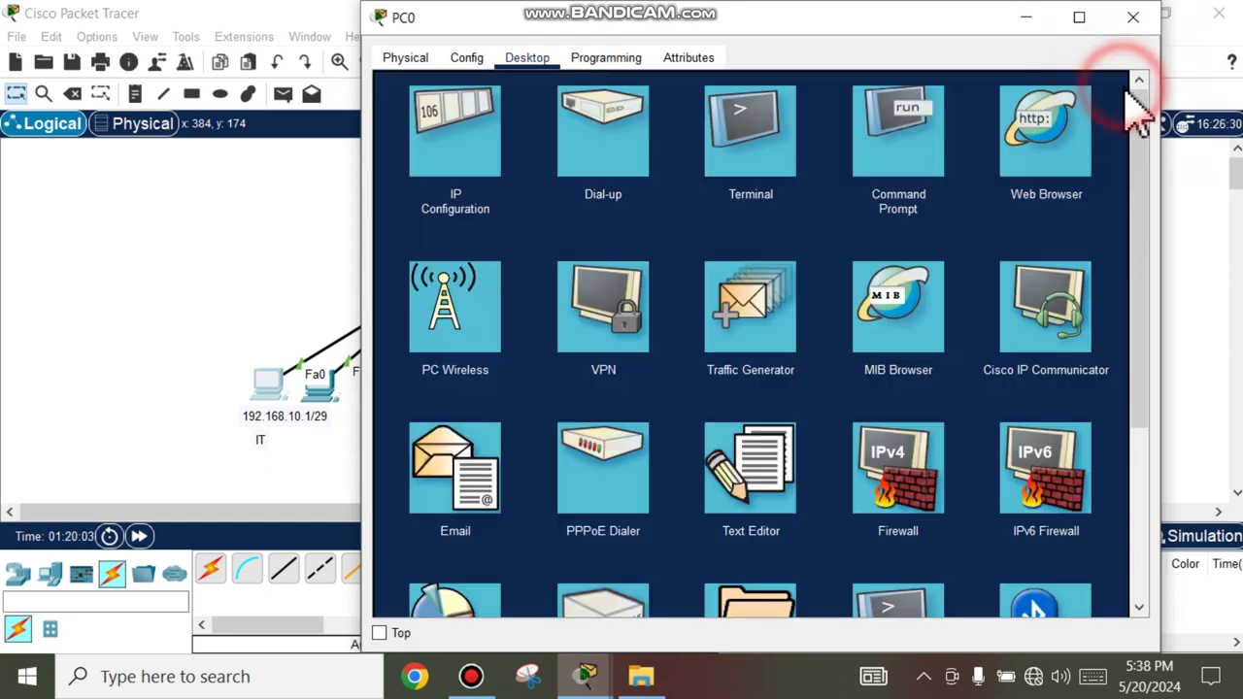
left_click(432, 173)
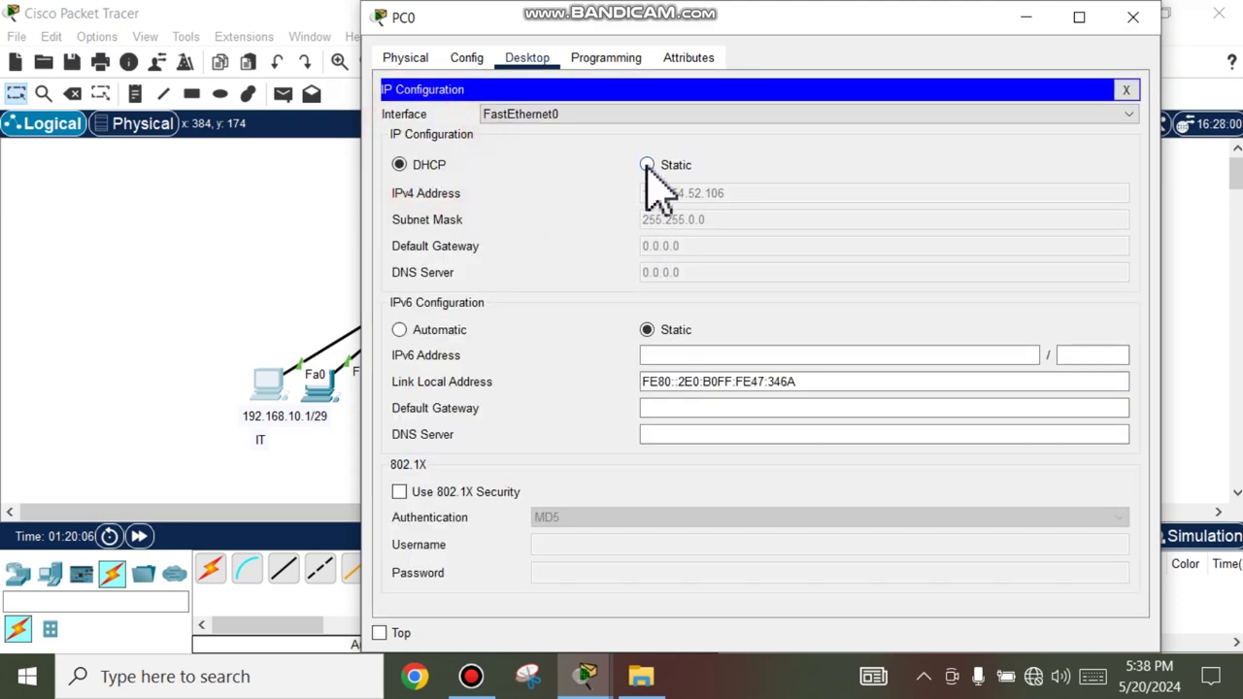